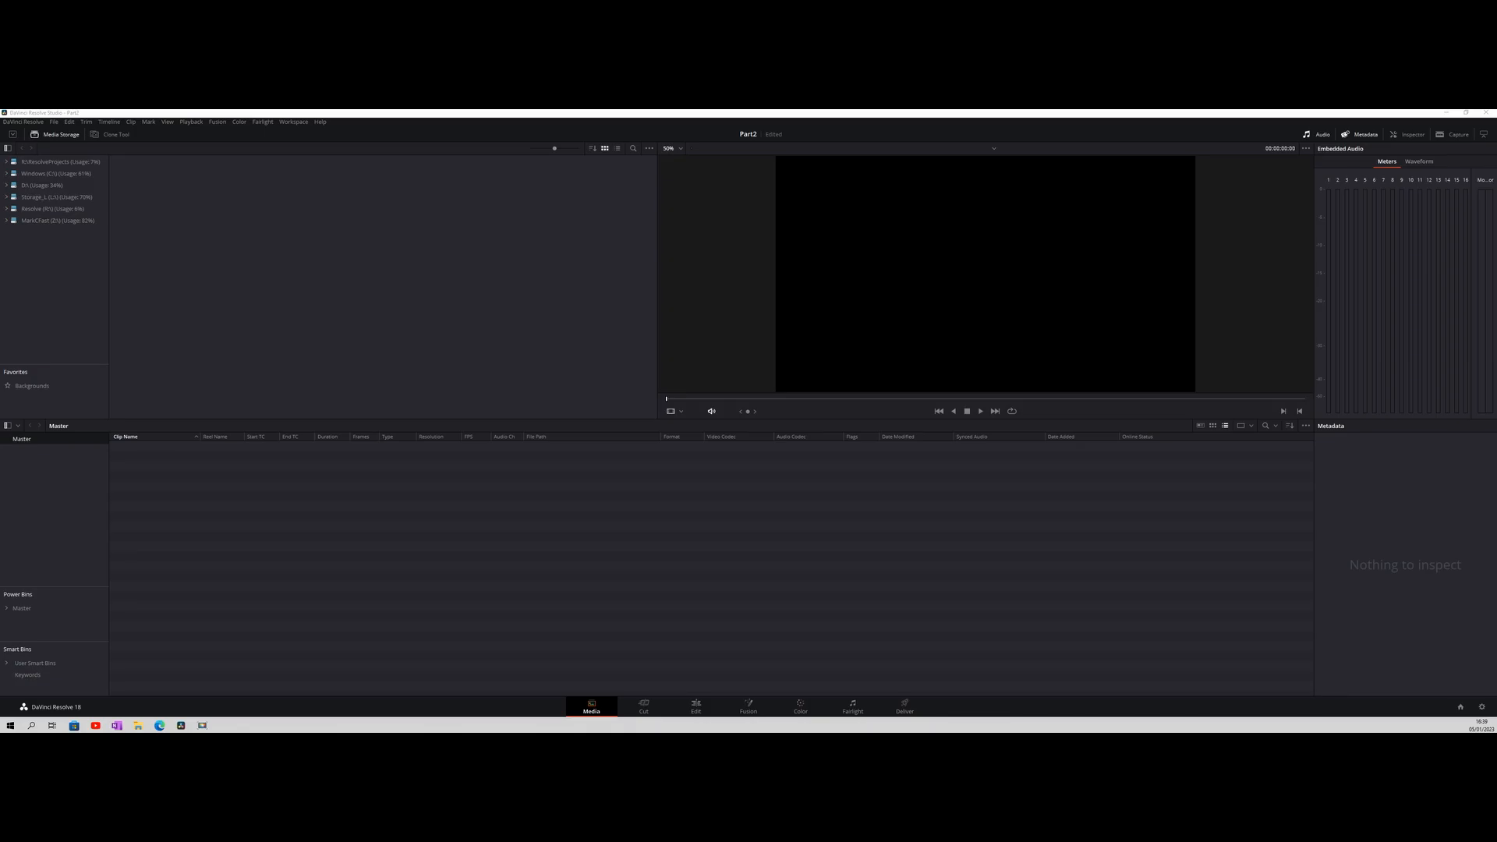
Open the project settings and set the timeline frame rate to 29.97 frames per second.
click(23, 122)
click(37, 132)
click(1482, 706)
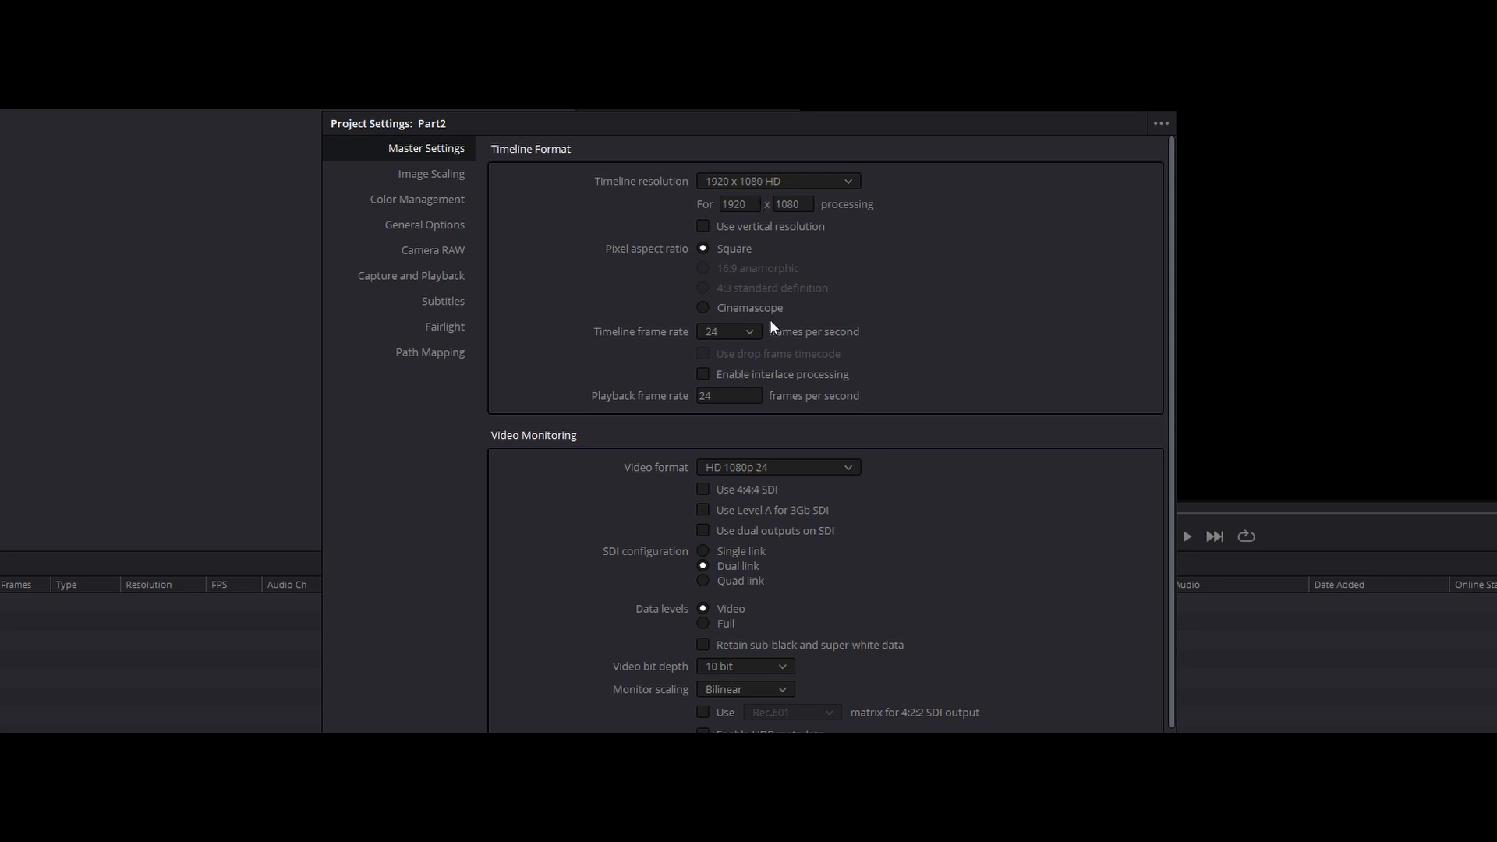
click(752, 333)
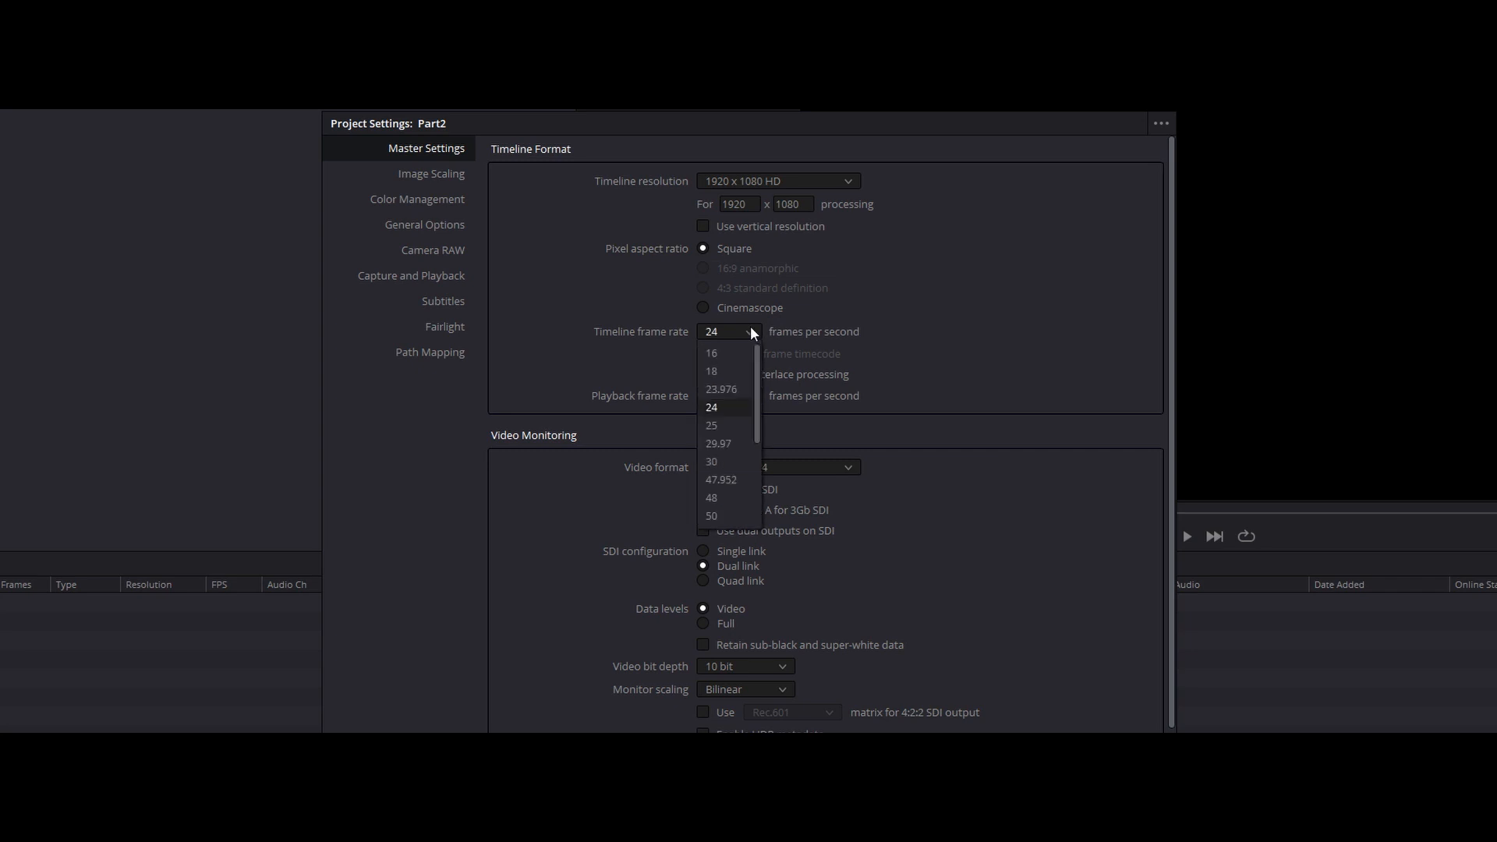
click(721, 444)
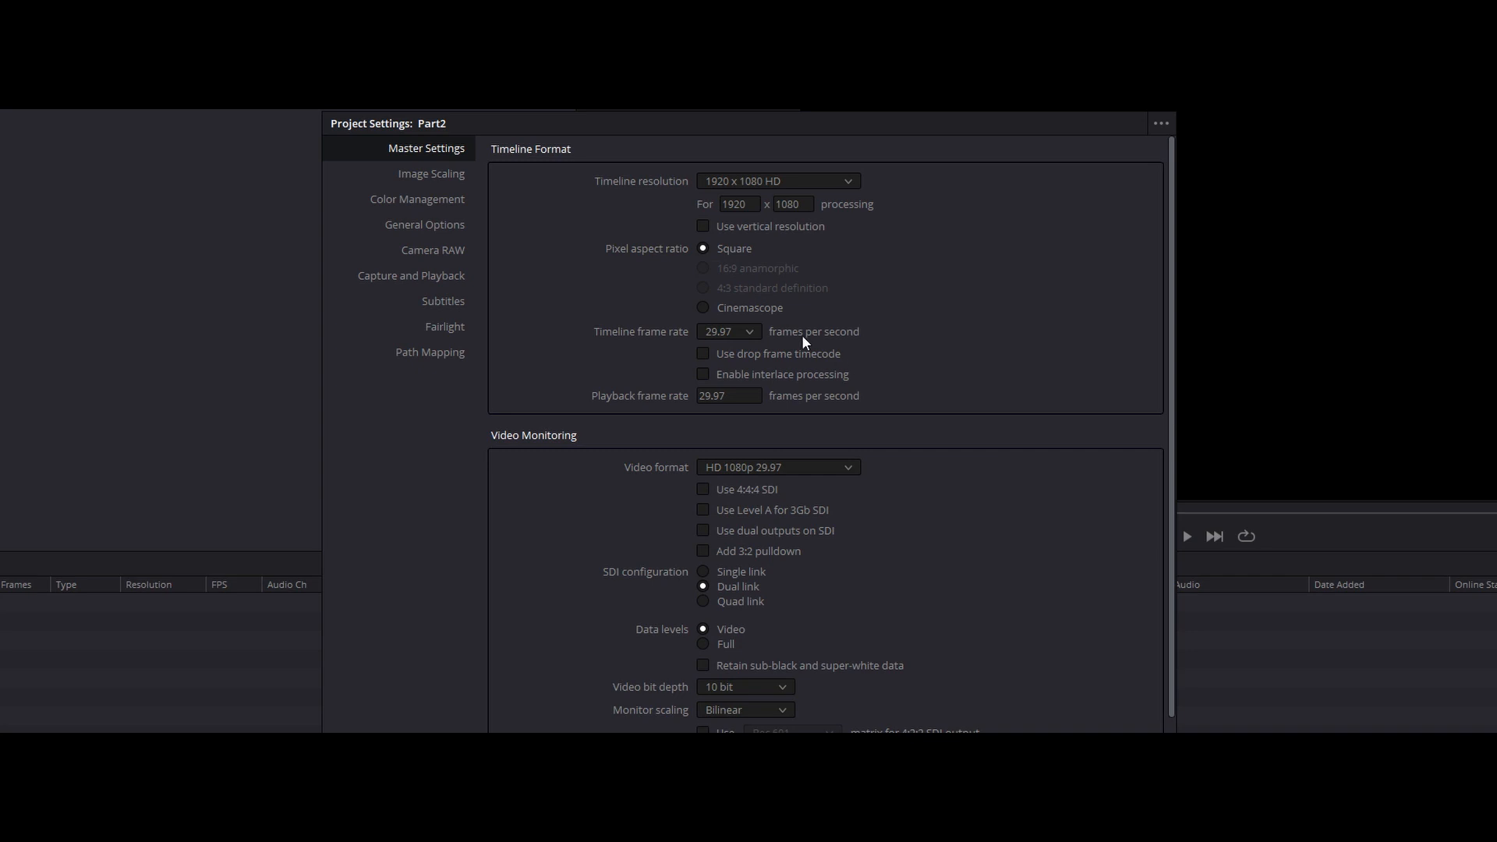
Set the project's color science to DaVinci YRGB Color Managed and save the project settings.
click(455, 201)
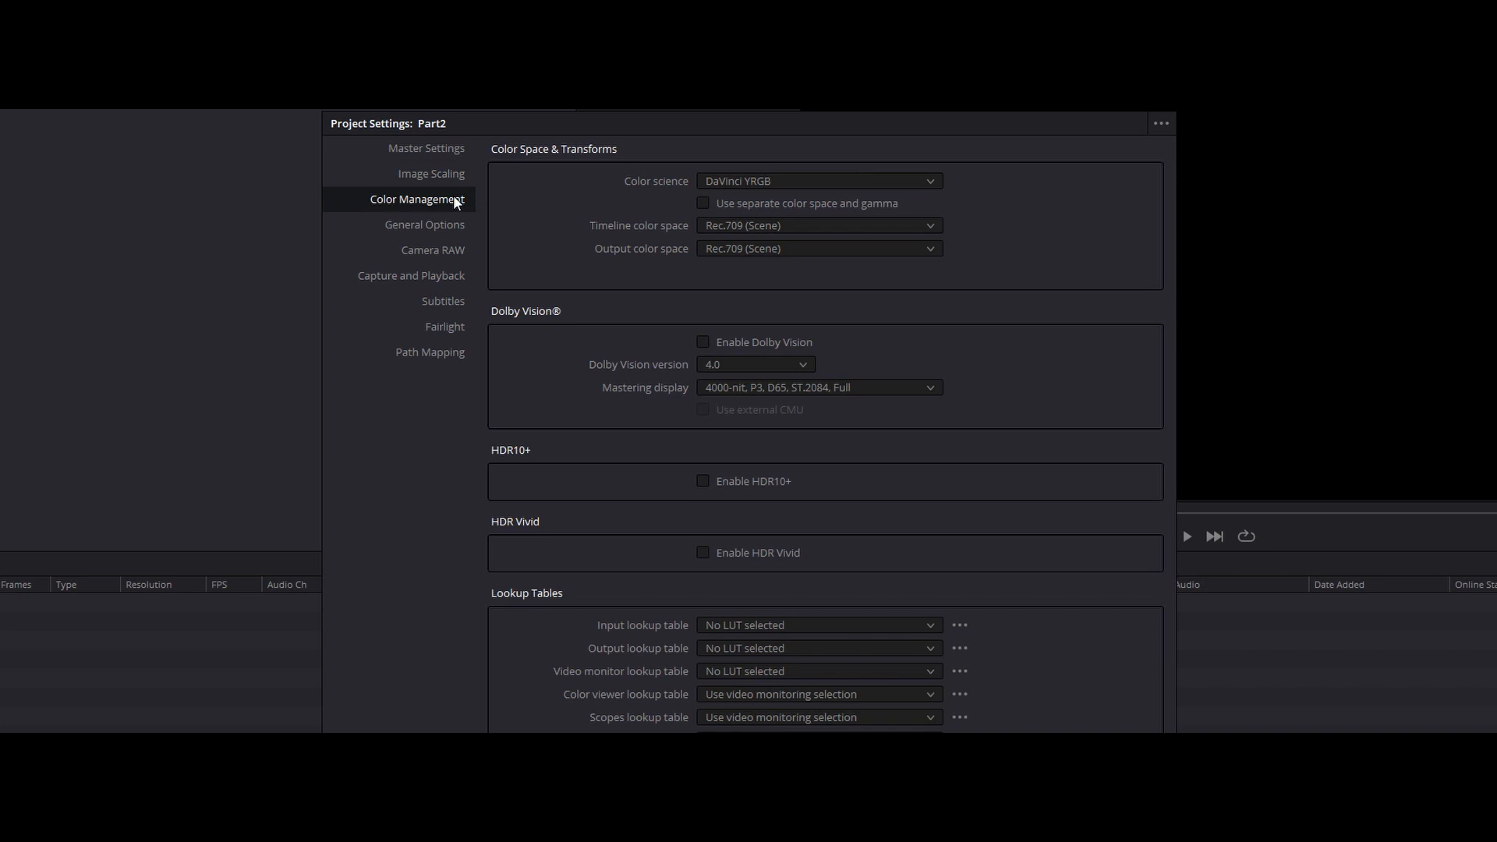
click(826, 179)
click(813, 222)
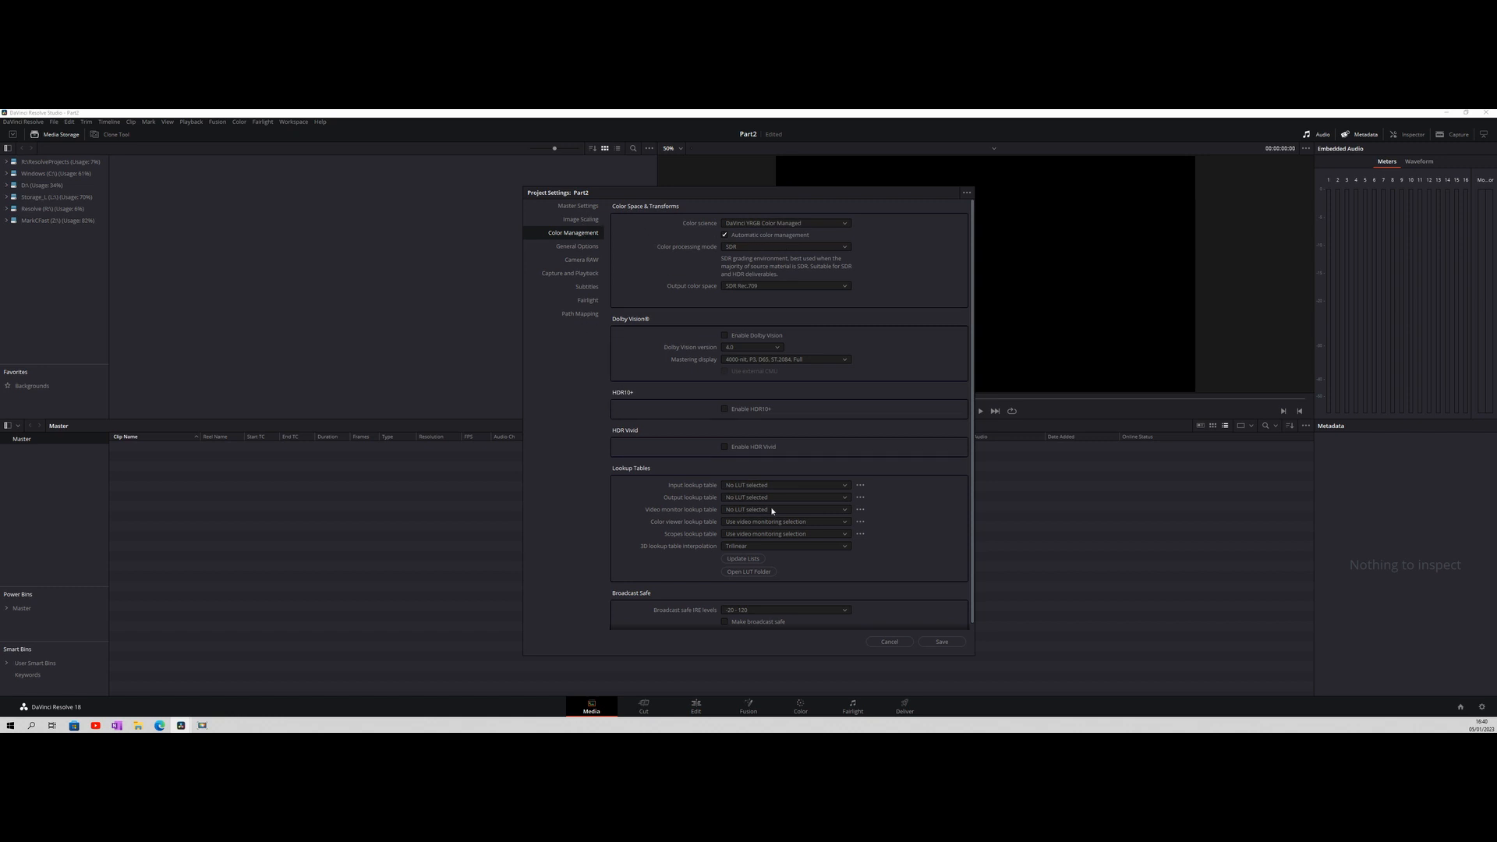
click(941, 642)
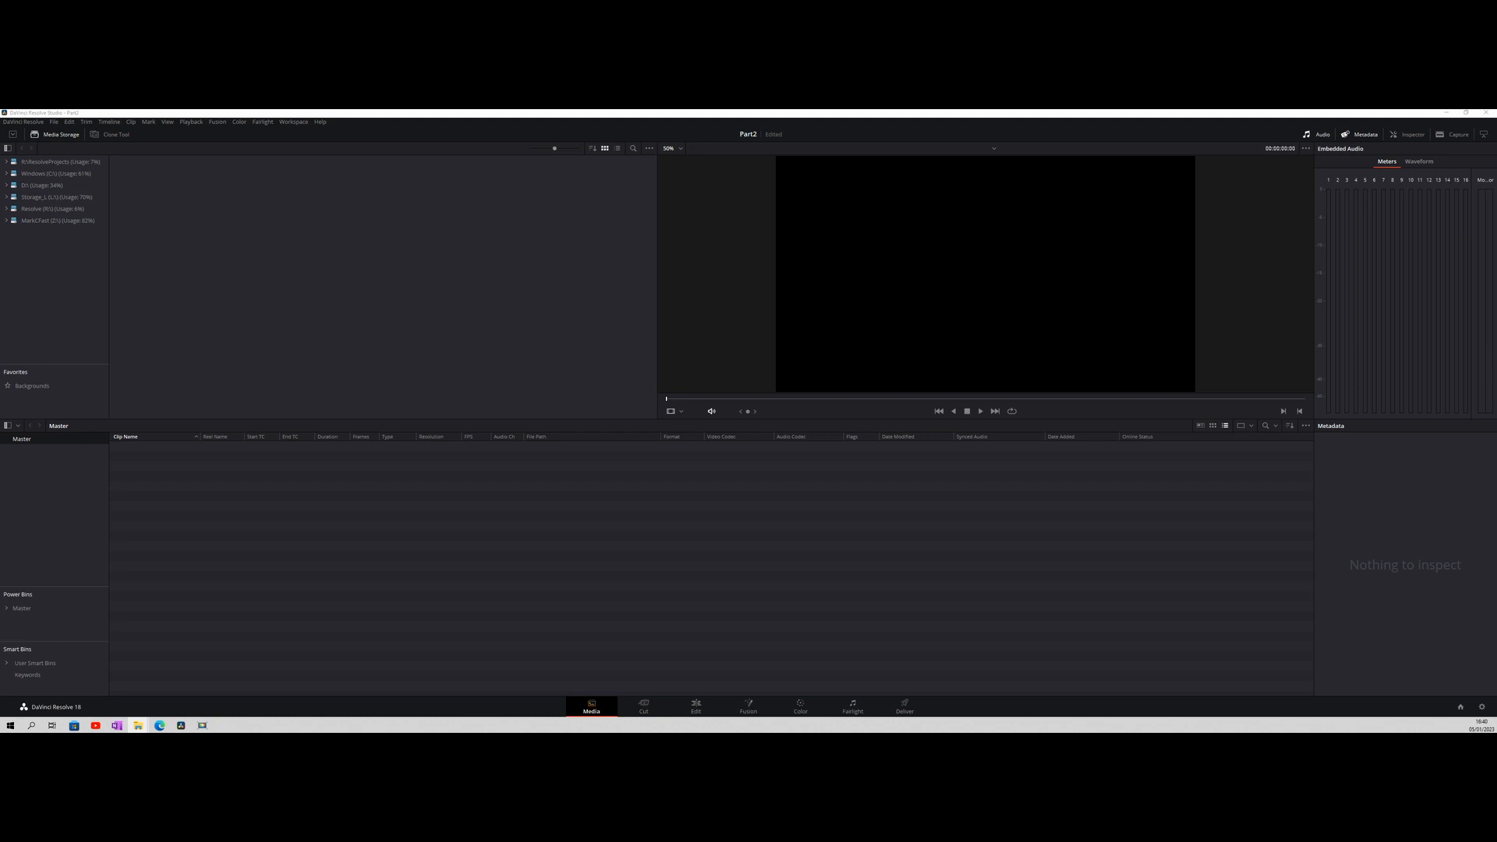
Add the jungle background, green-screen face clip and reptile skin texture to the media pool, and preview the face clip.
drag(551, 452, 369, 307)
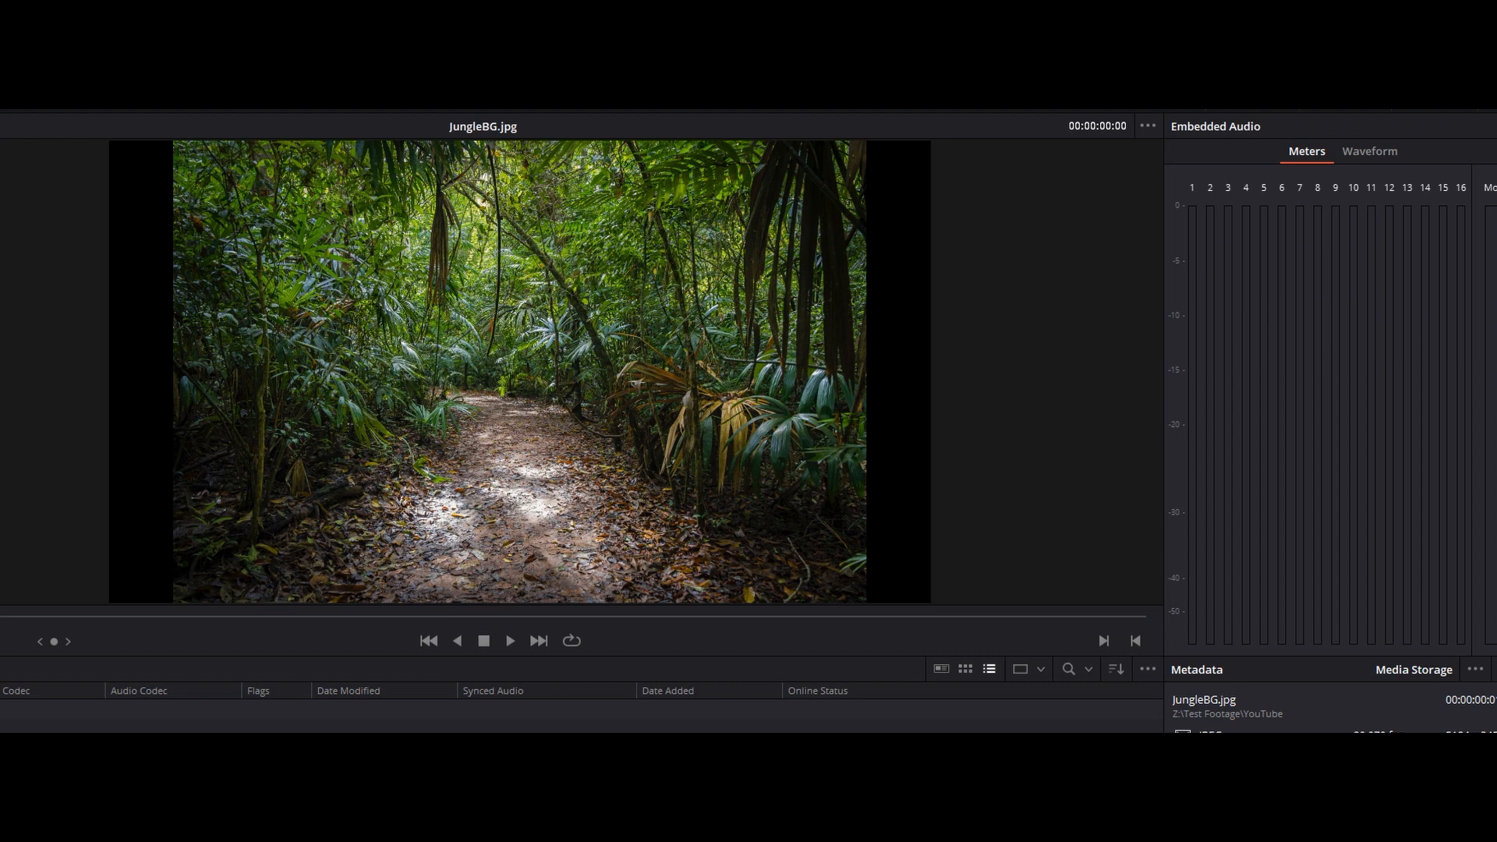
click(0, 467)
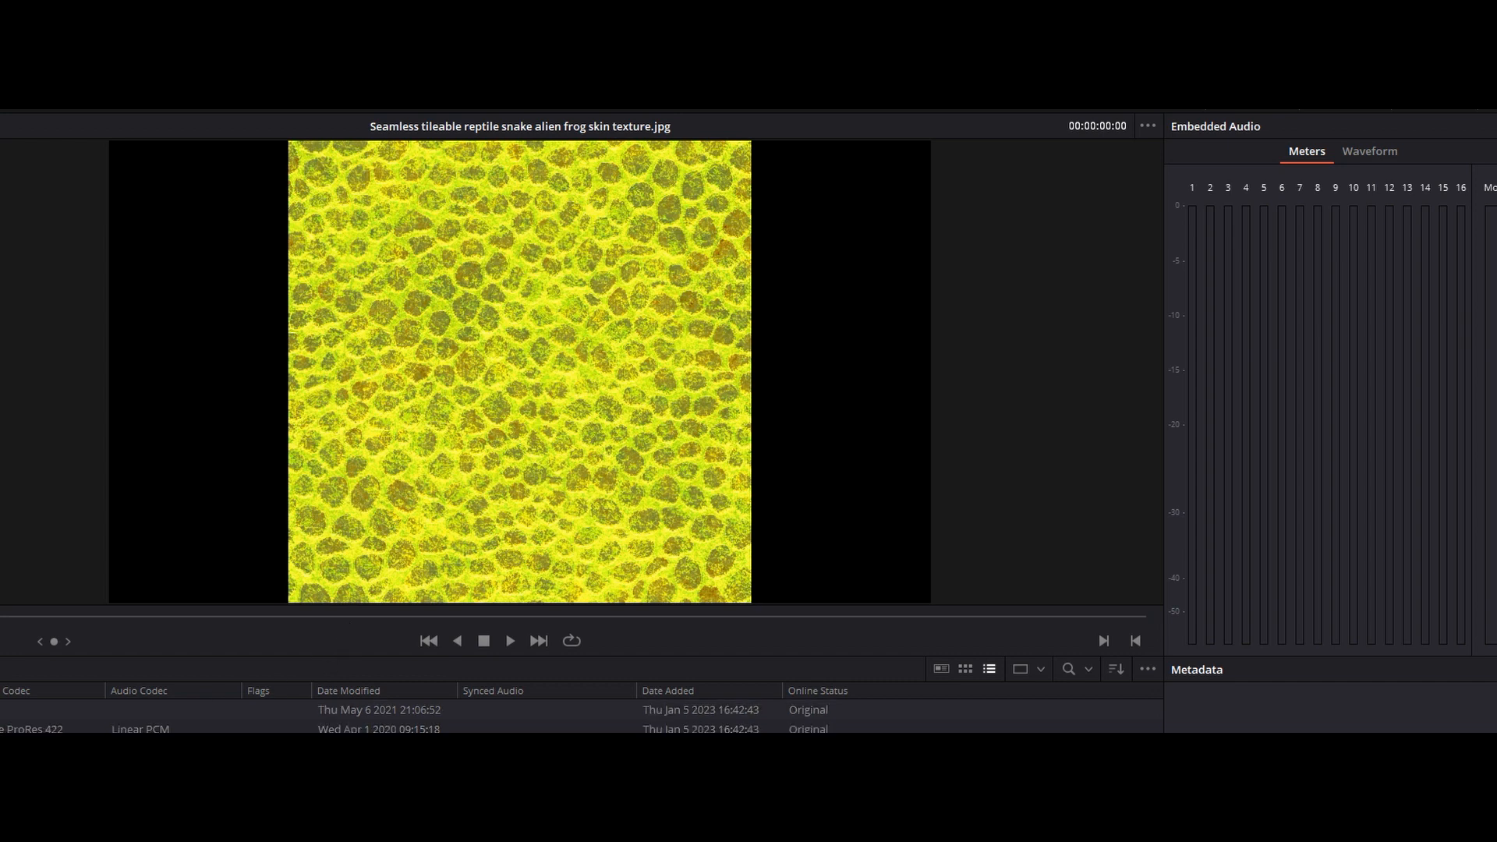
click(511, 641)
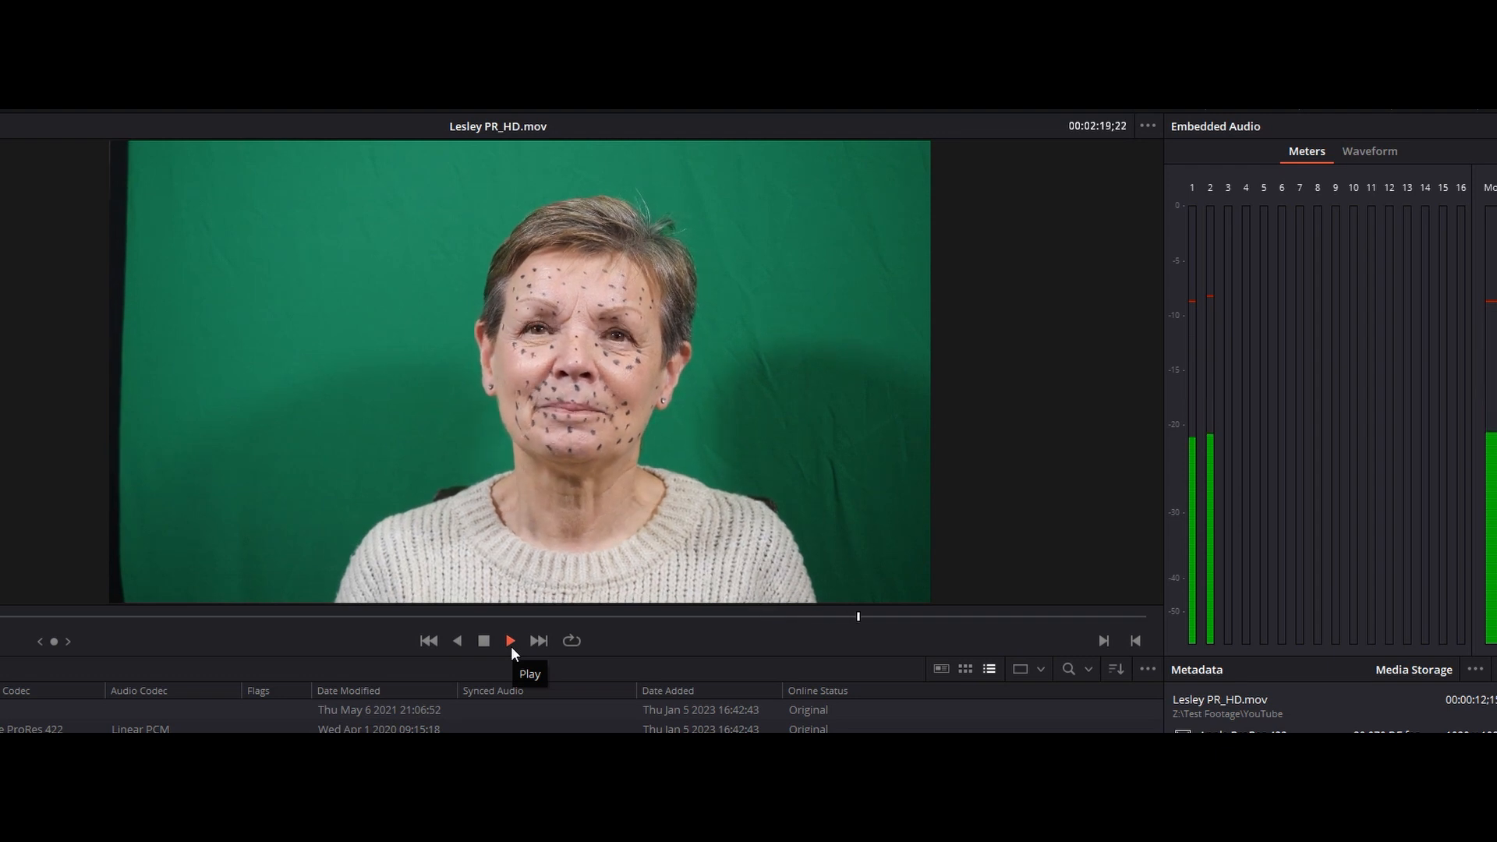
click(484, 642)
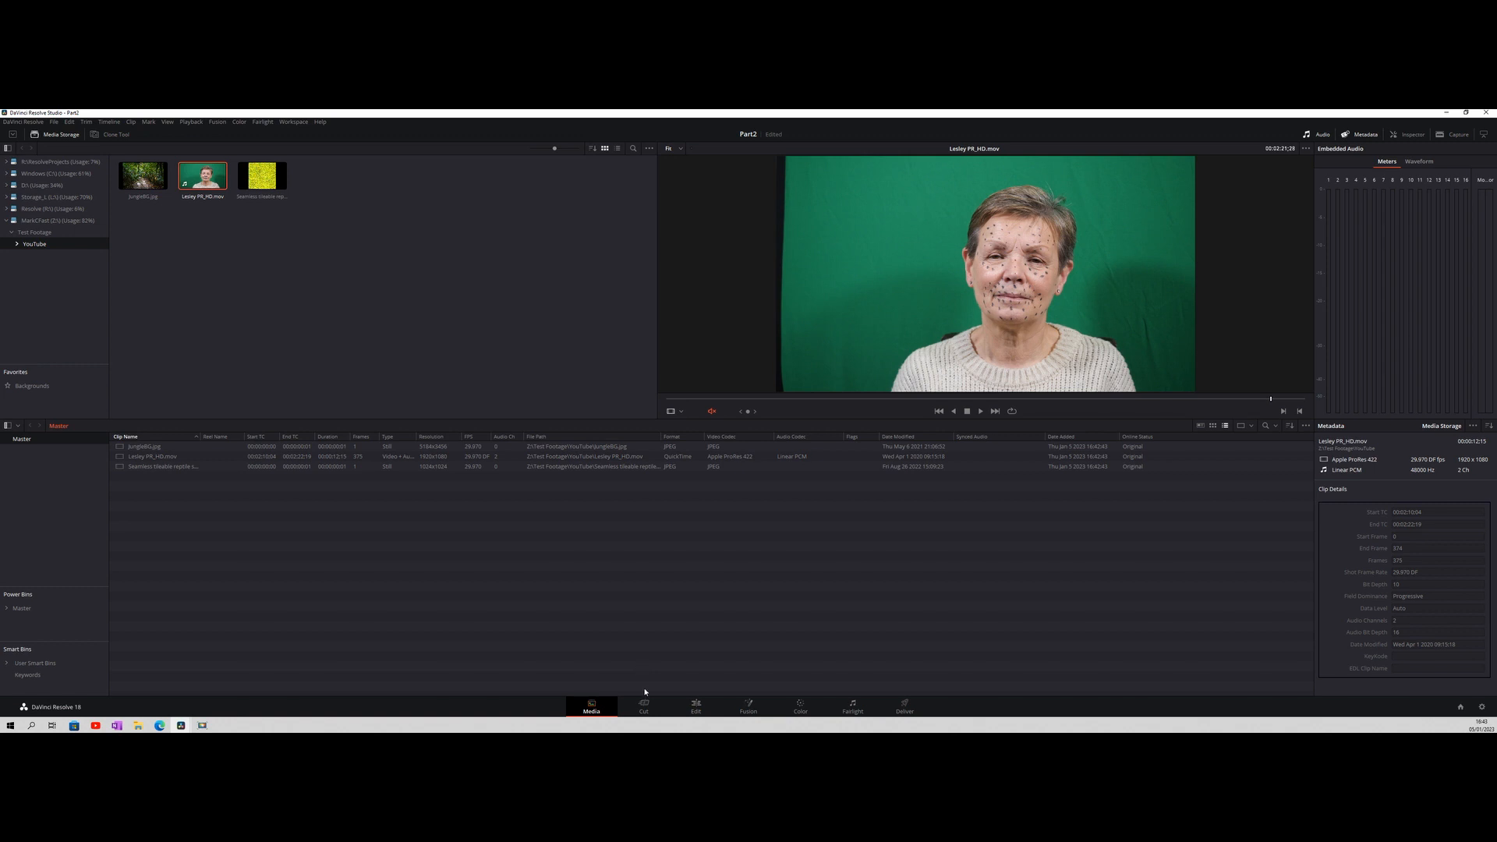
Look through the Cut, Edit, Fusion, Color, Fairlight and Deliver pages, including the Fusion workspace layout and the render presets.
click(644, 706)
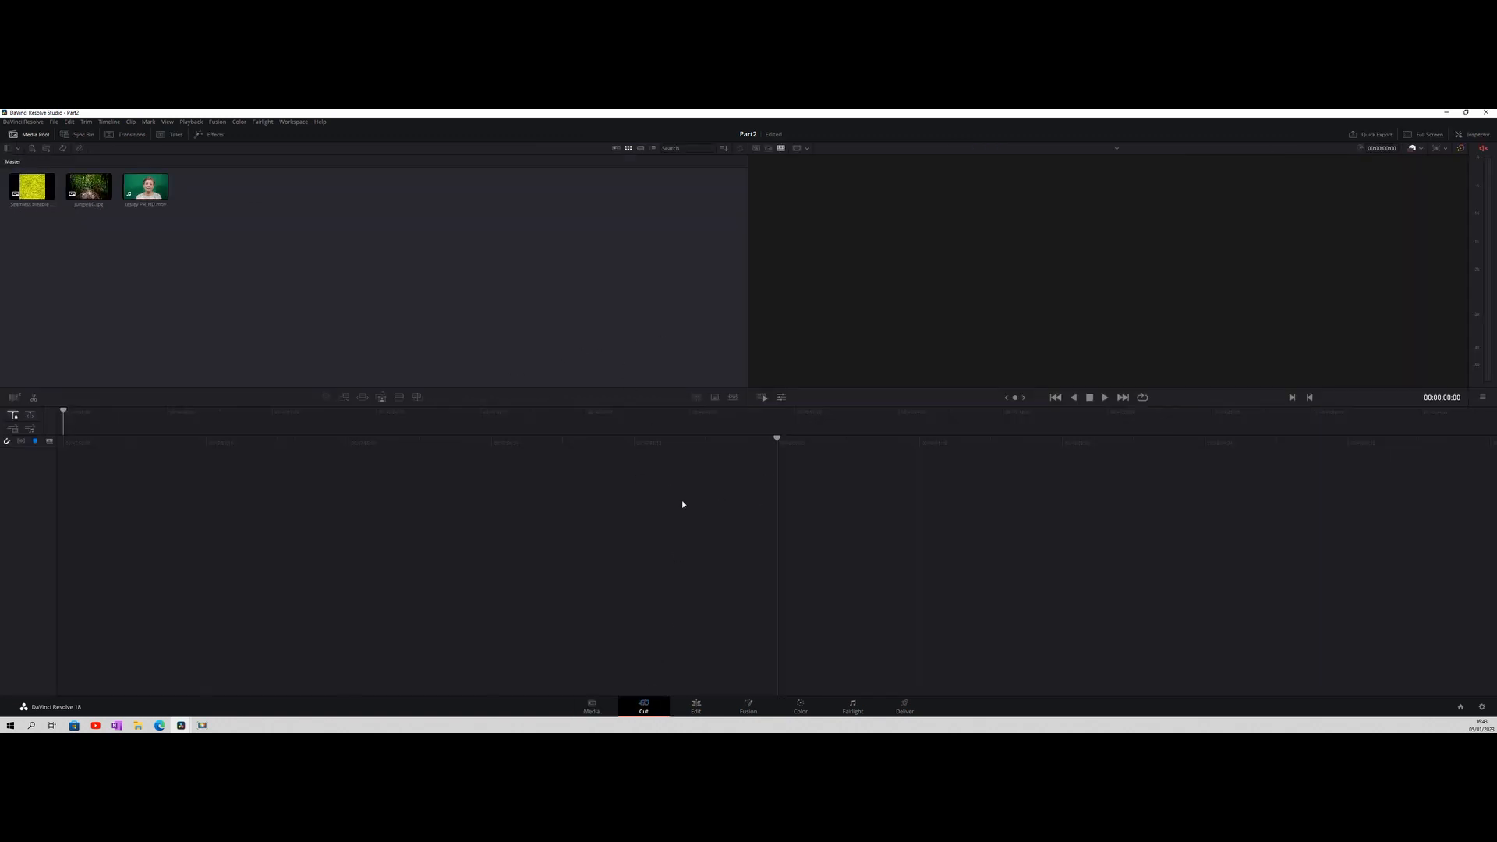
click(698, 706)
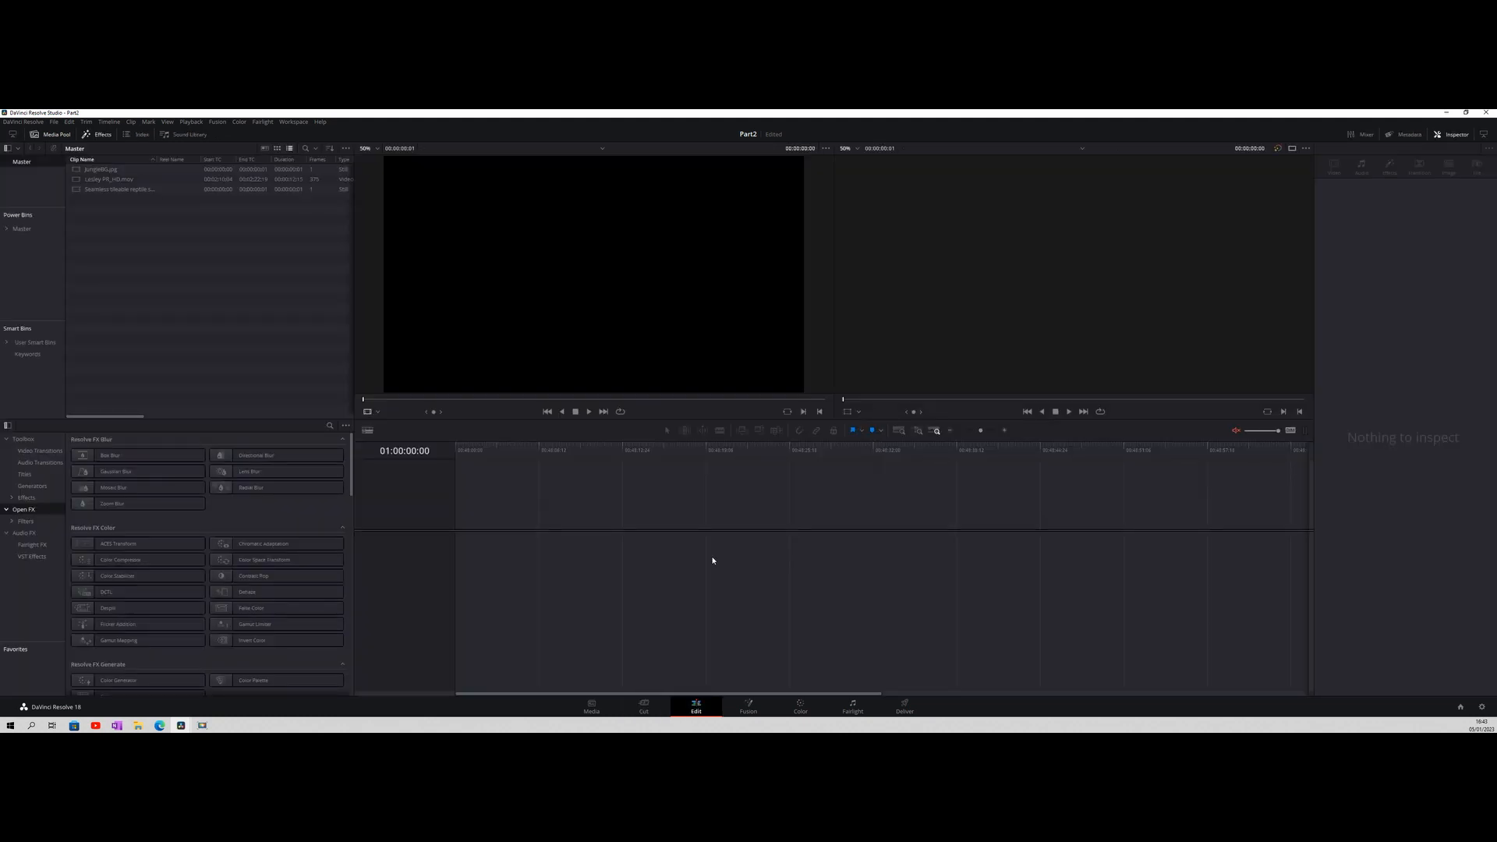
click(750, 705)
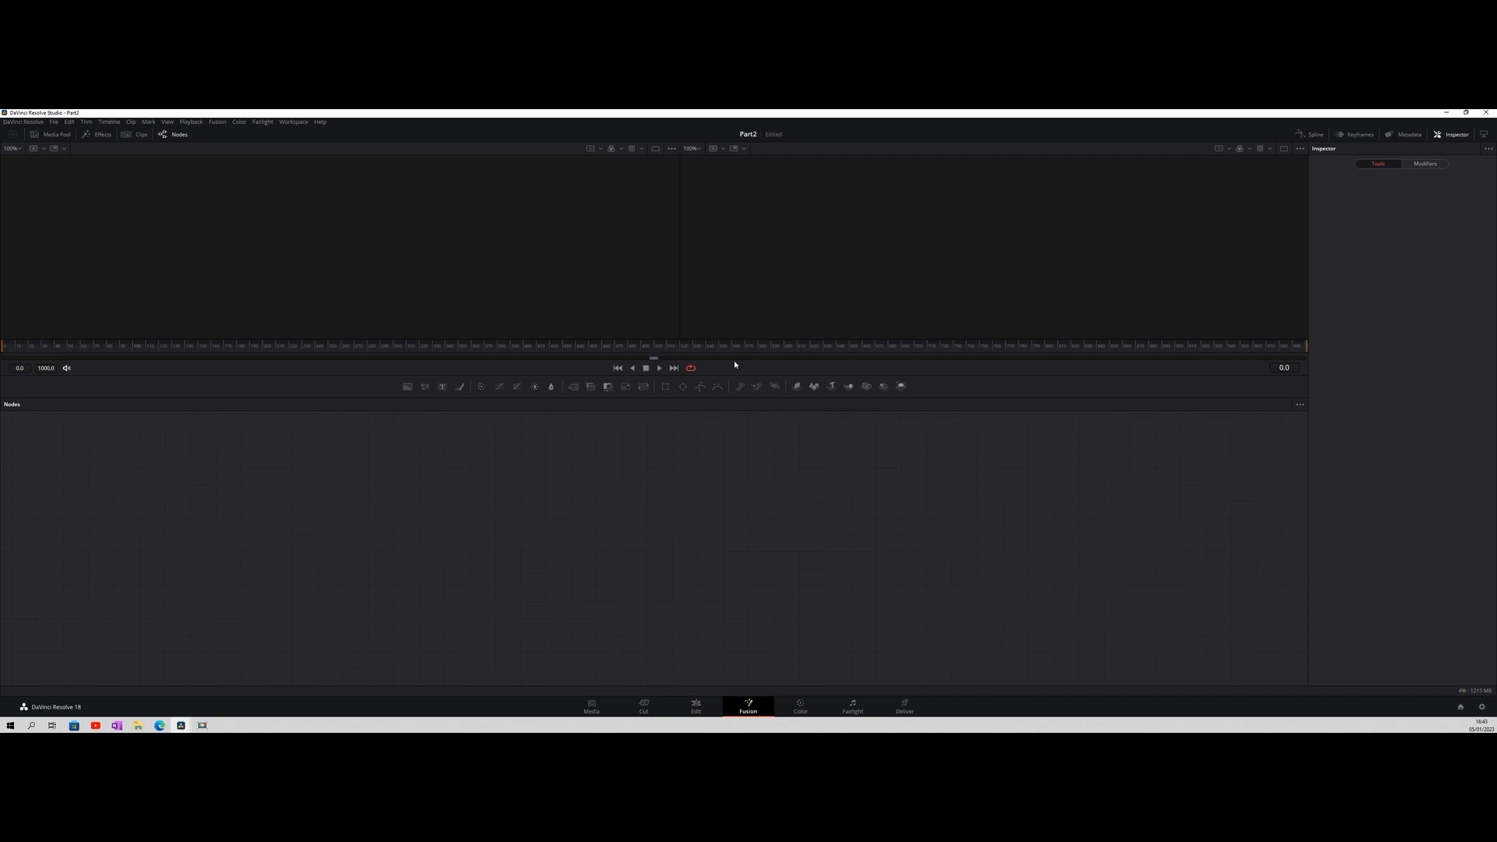
drag(727, 396, 728, 454)
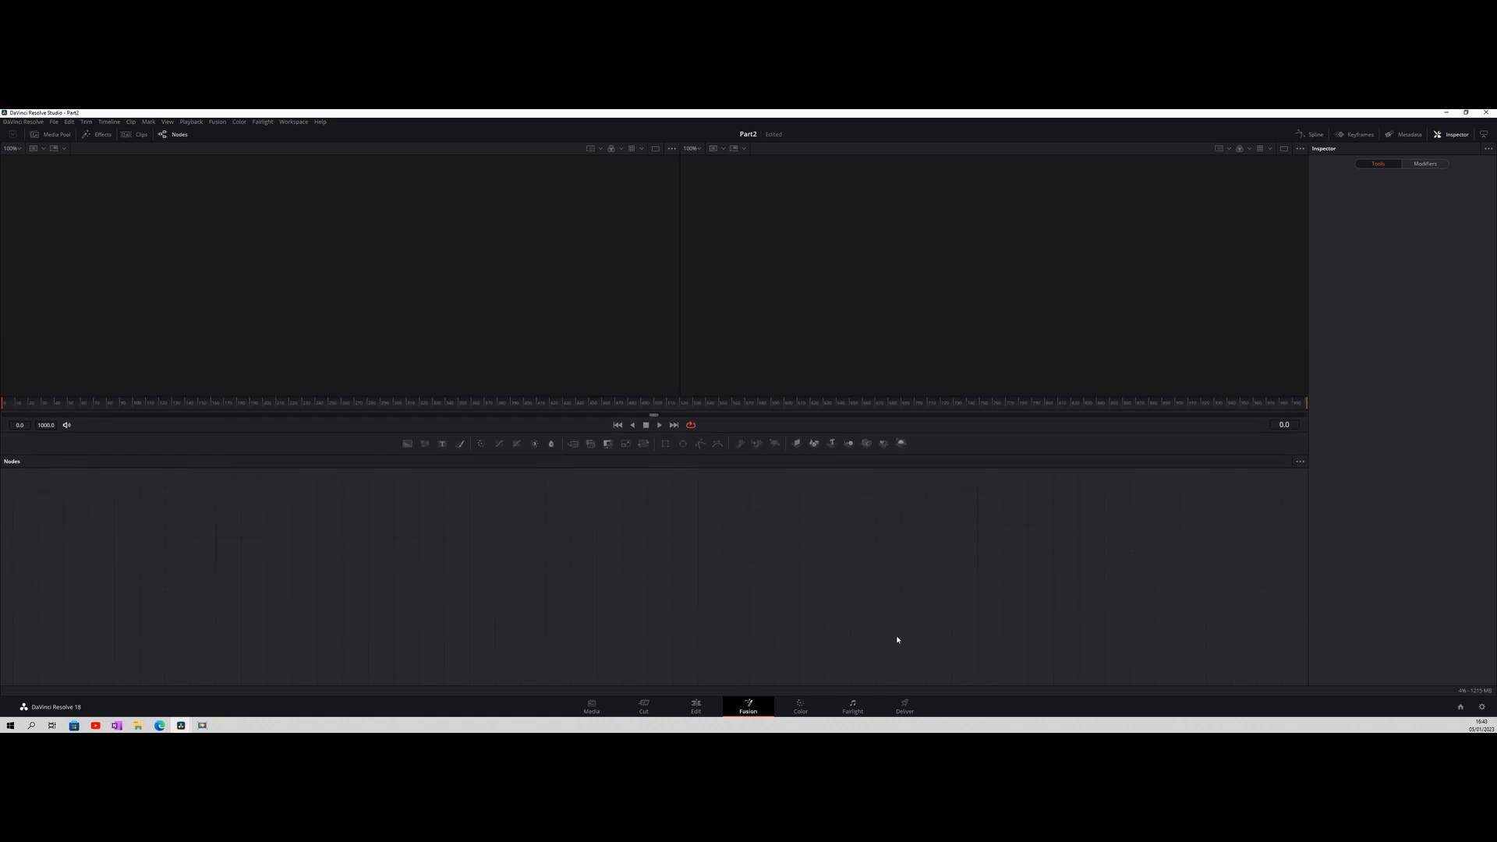
click(801, 706)
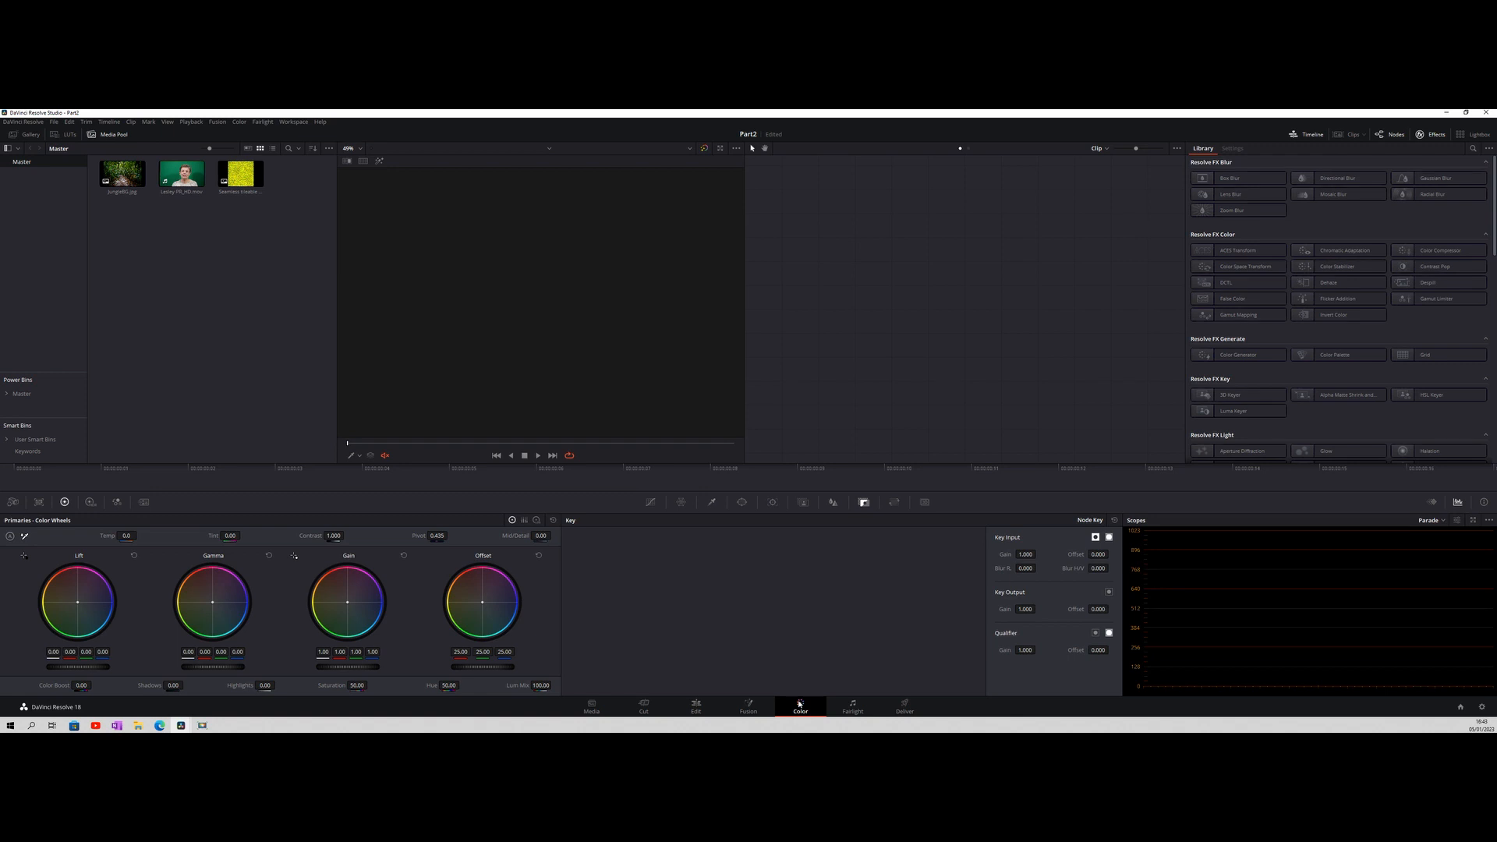
click(853, 707)
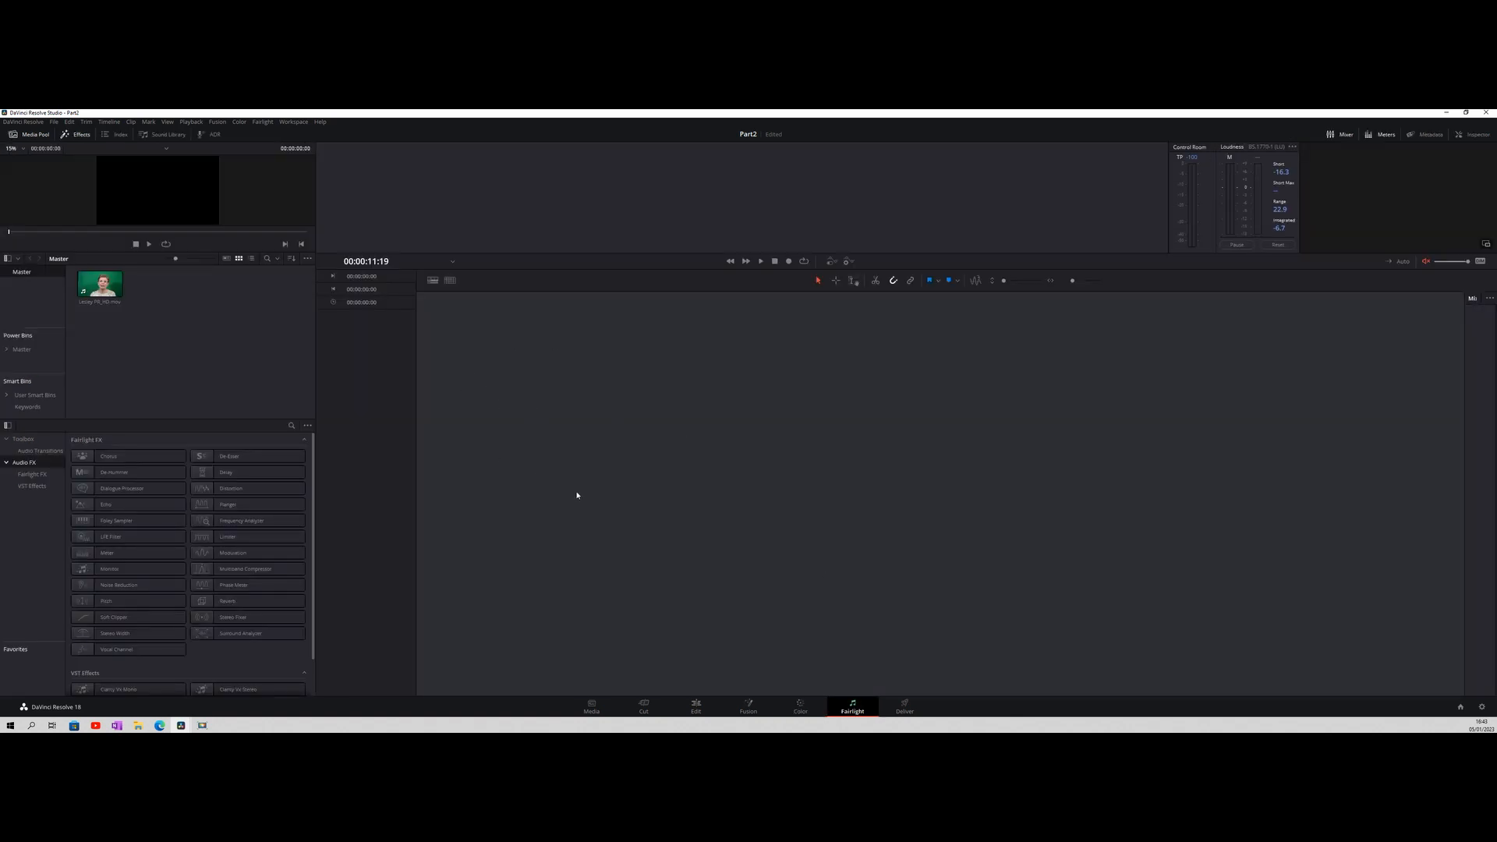
click(903, 706)
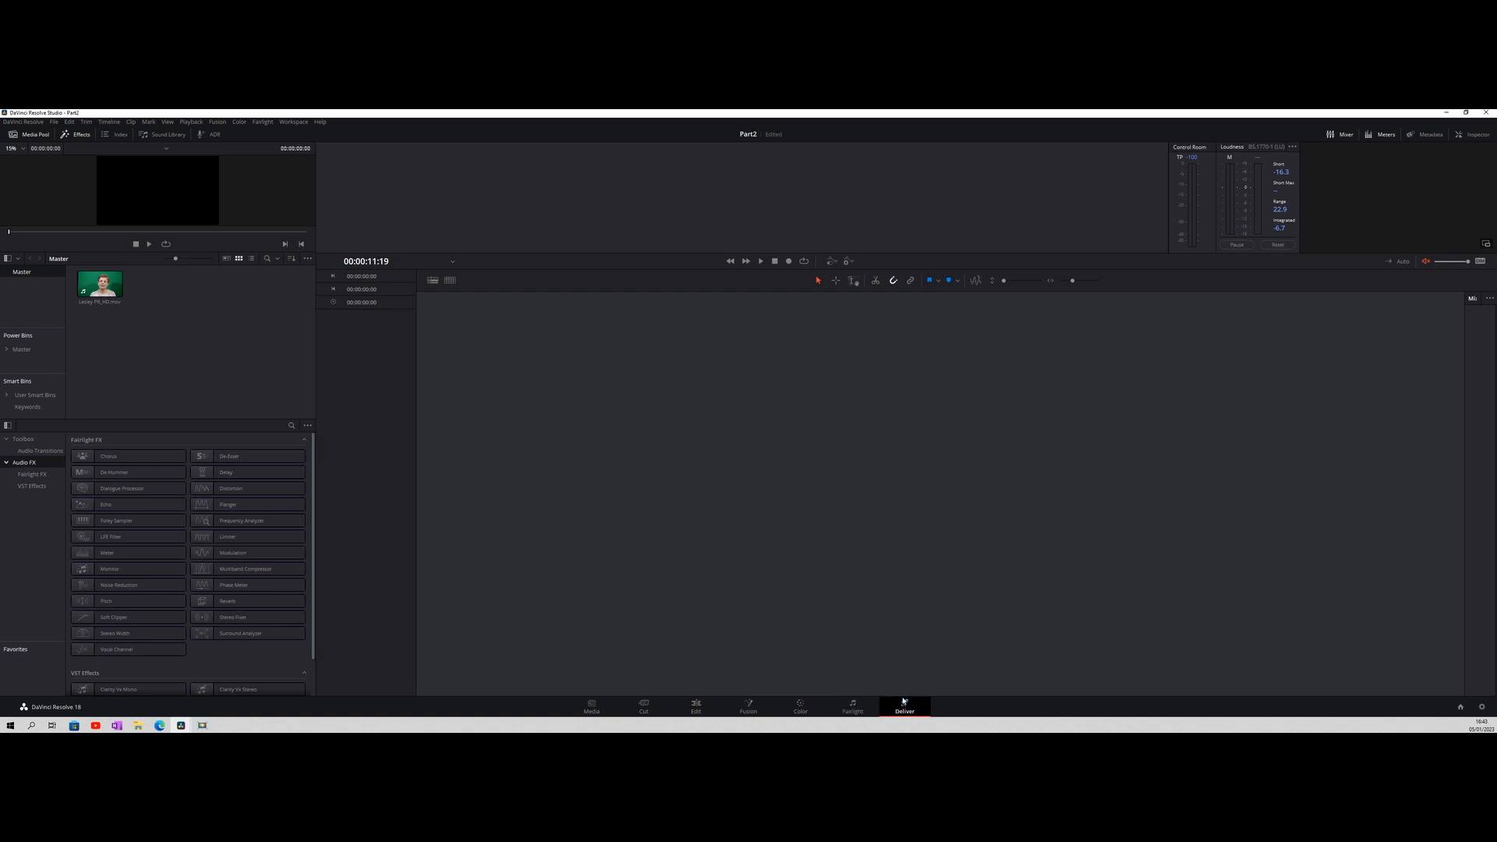
drag(32, 201, 81, 200)
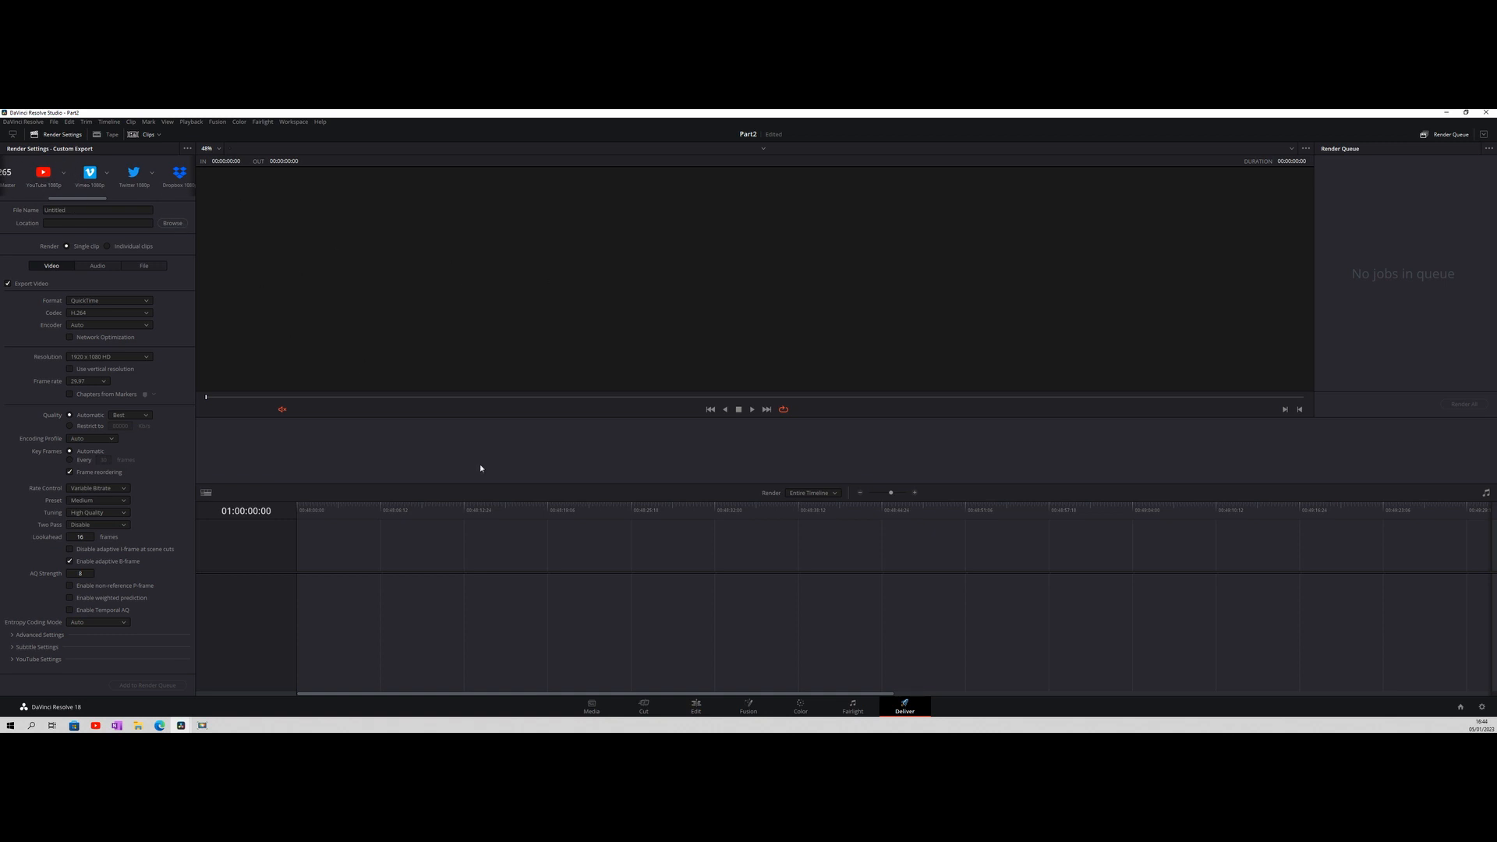
On the Edit page, preview the green-screen face clip in the source viewer and place it at the start of a new timeline.
click(696, 707)
click(110, 180)
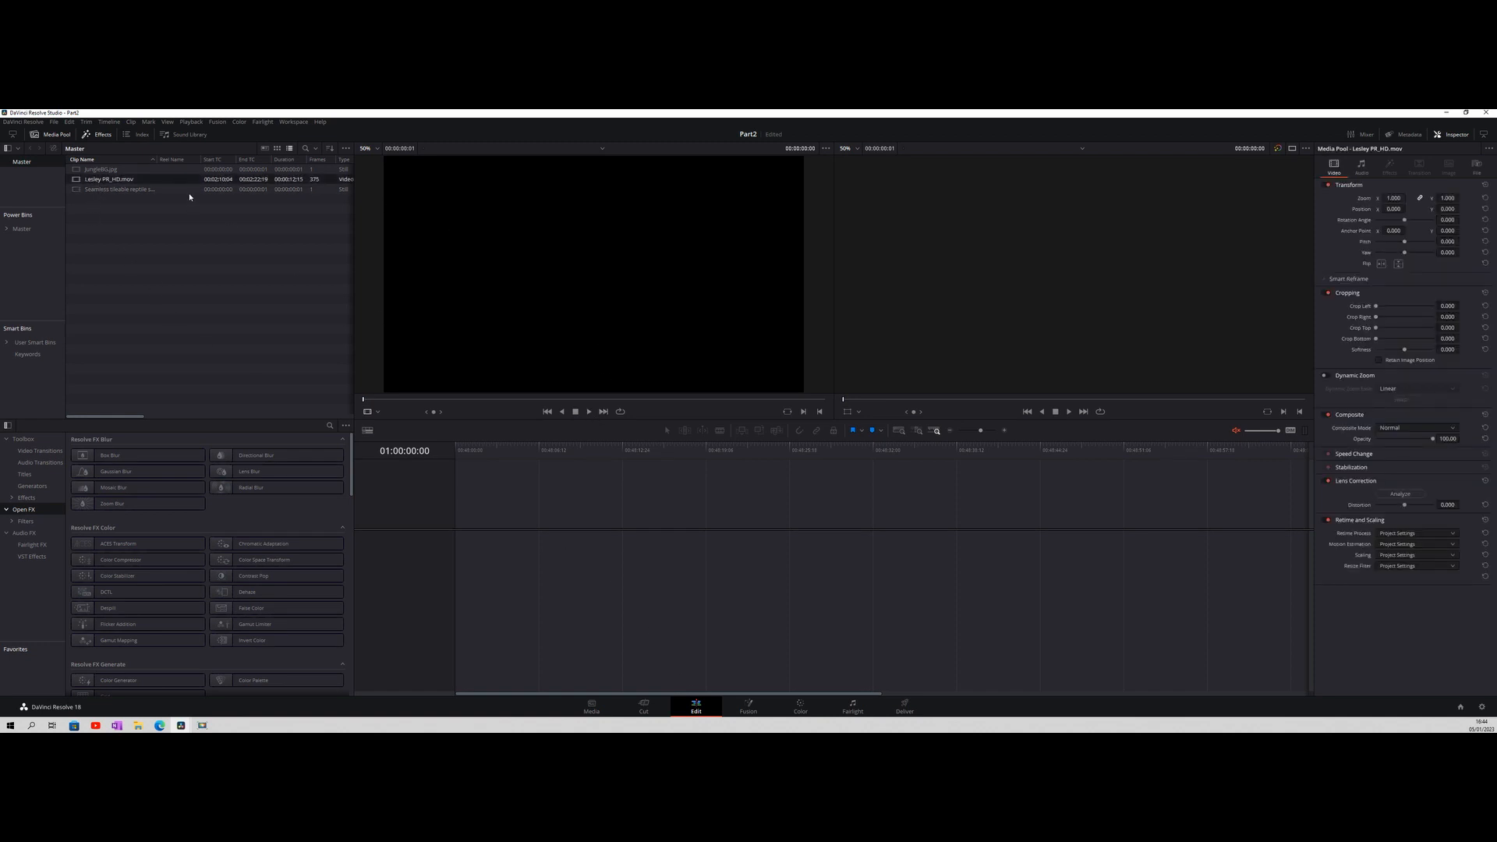
click(122, 178)
double_click(77, 180)
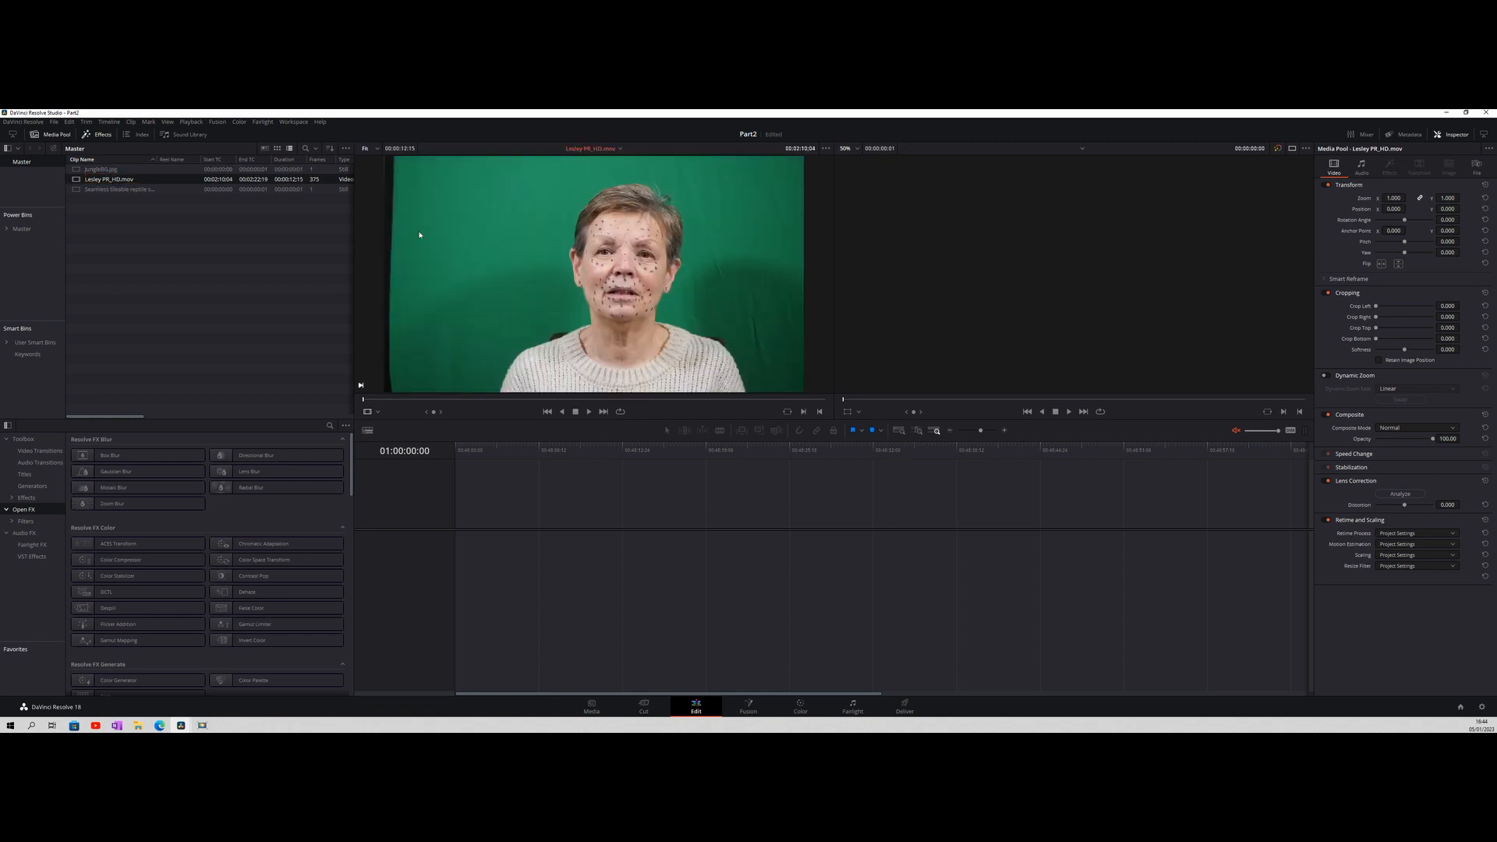
click(589, 412)
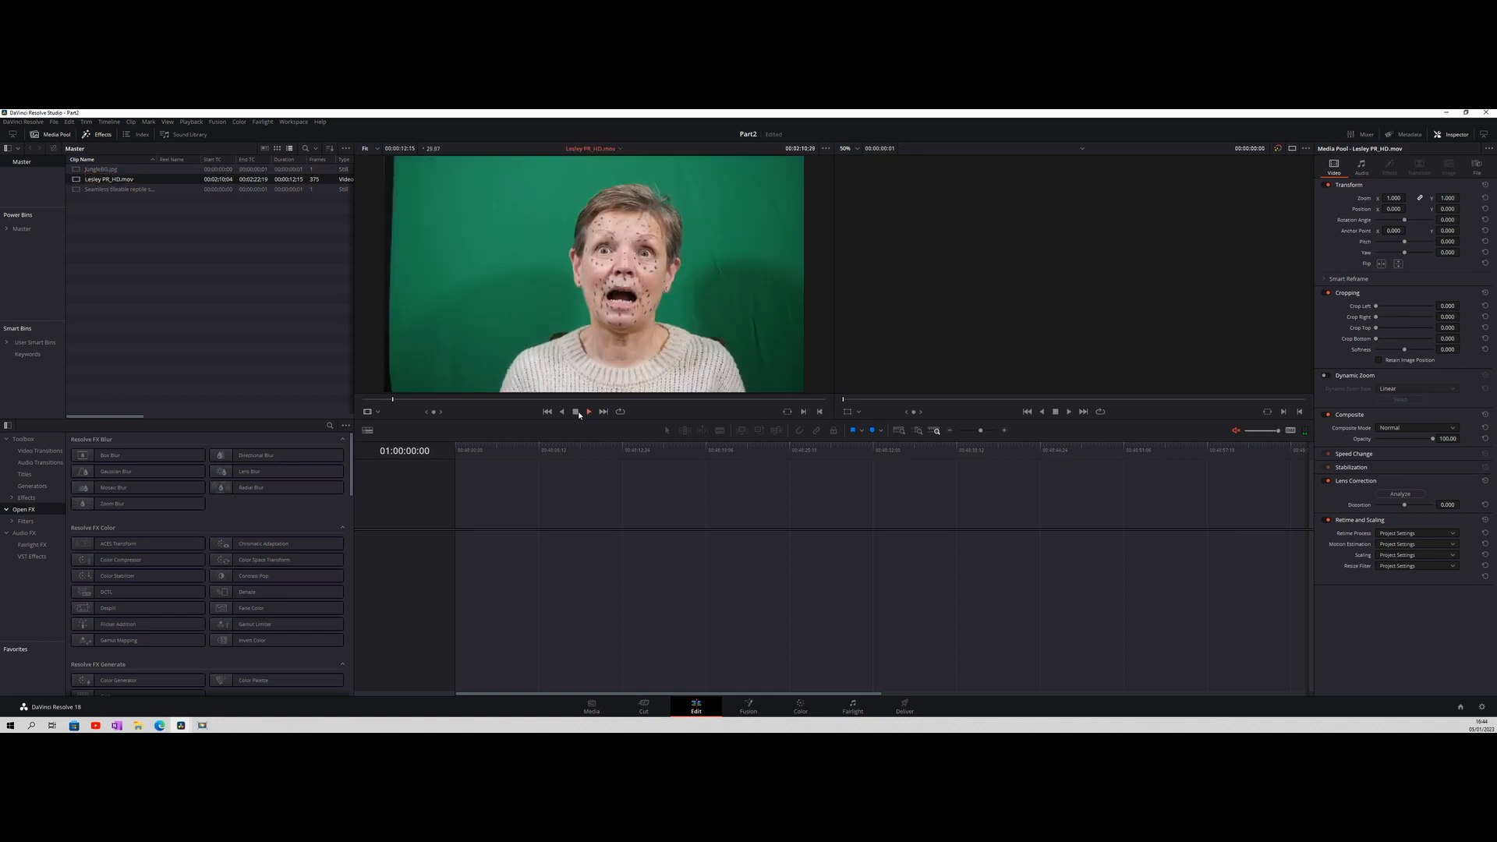
drag(583, 378, 458, 556)
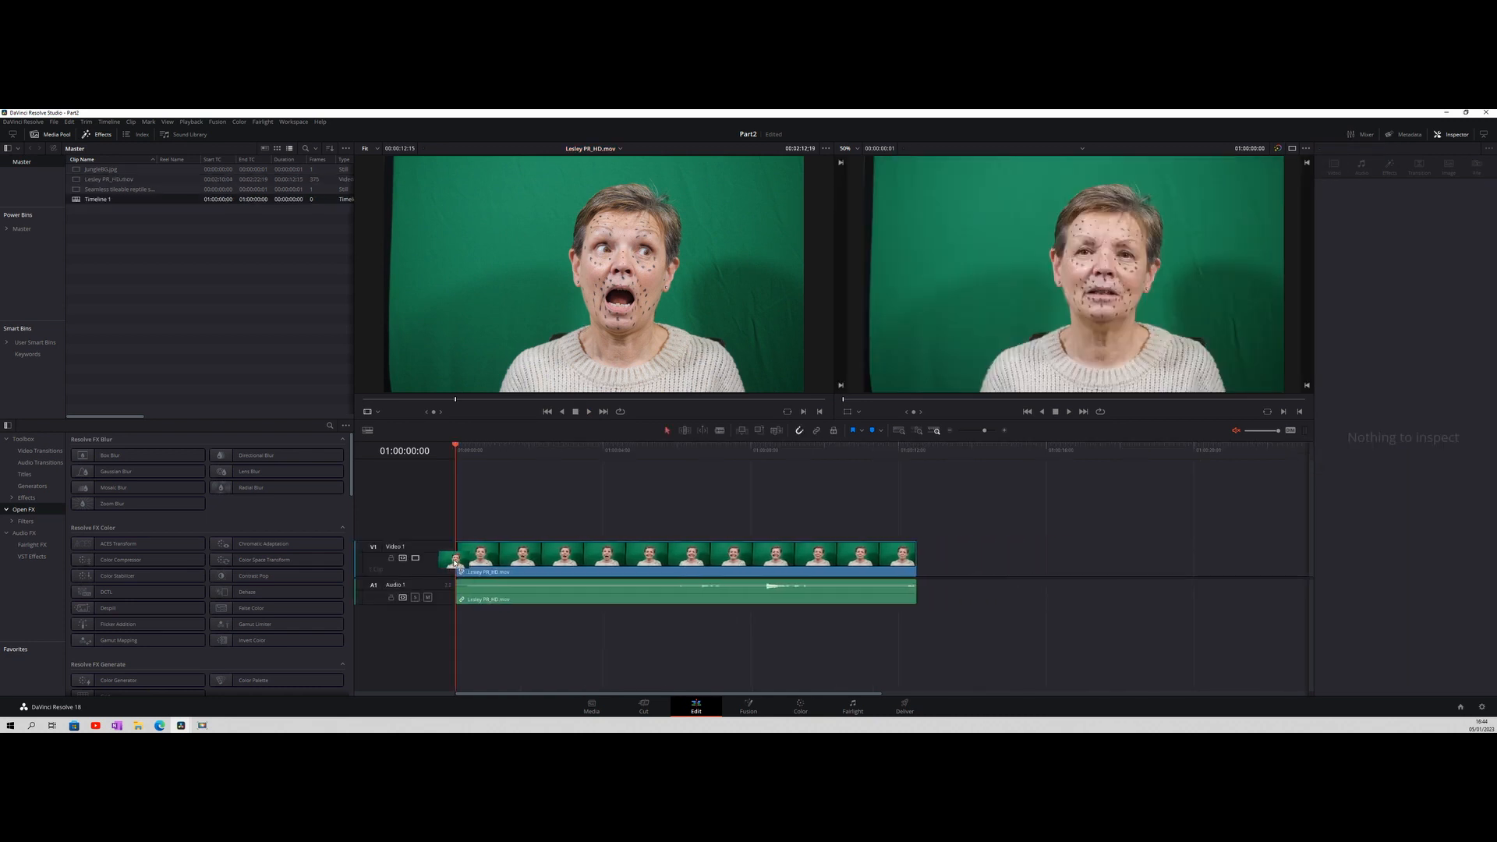
Scrub the timeline towards the end of the face clip to check its length.
click(882, 450)
drag(882, 453, 907, 465)
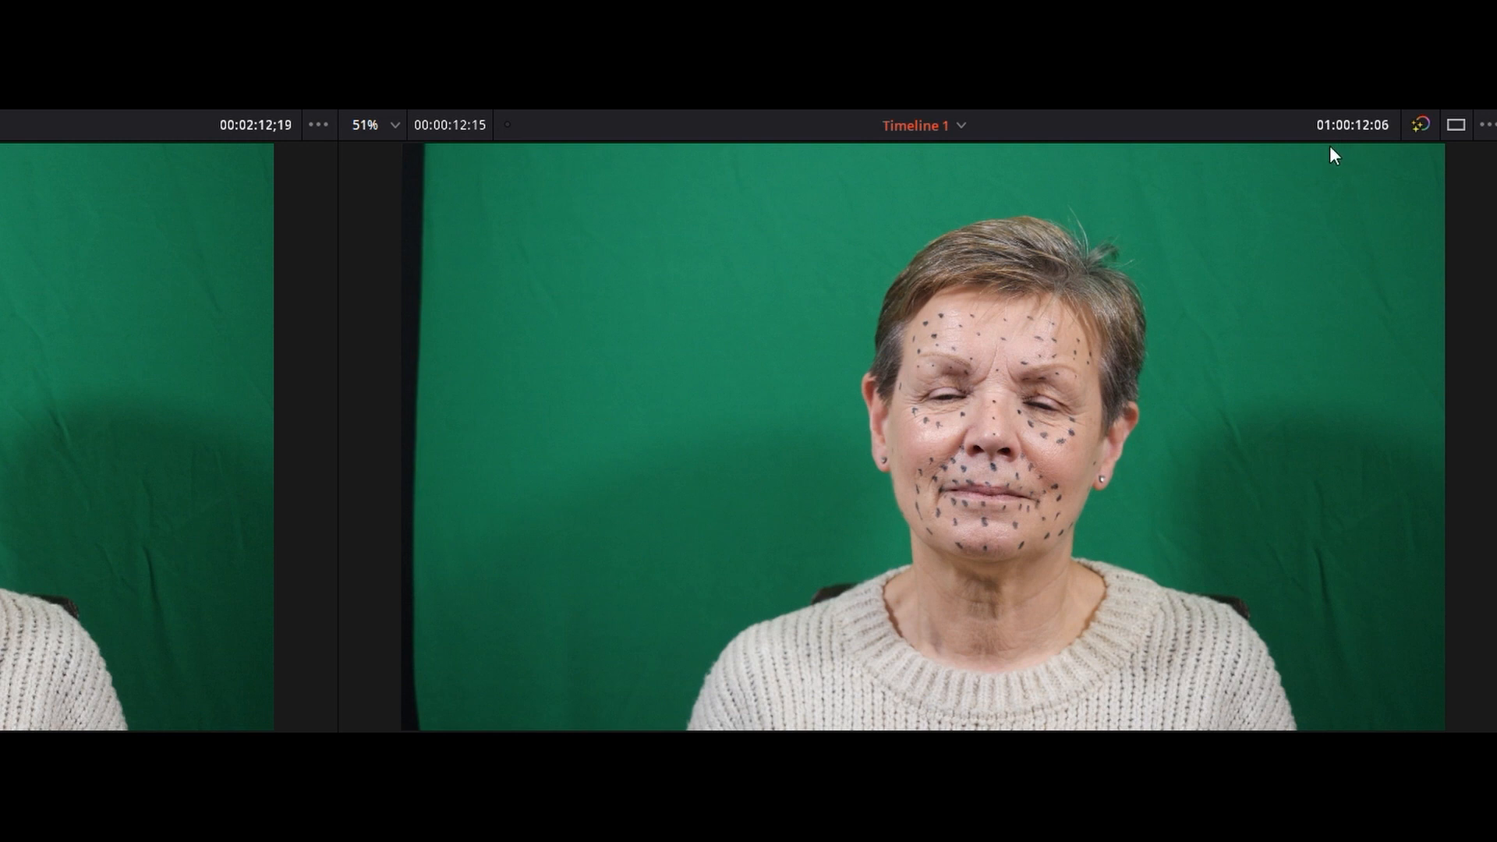
click(1420, 124)
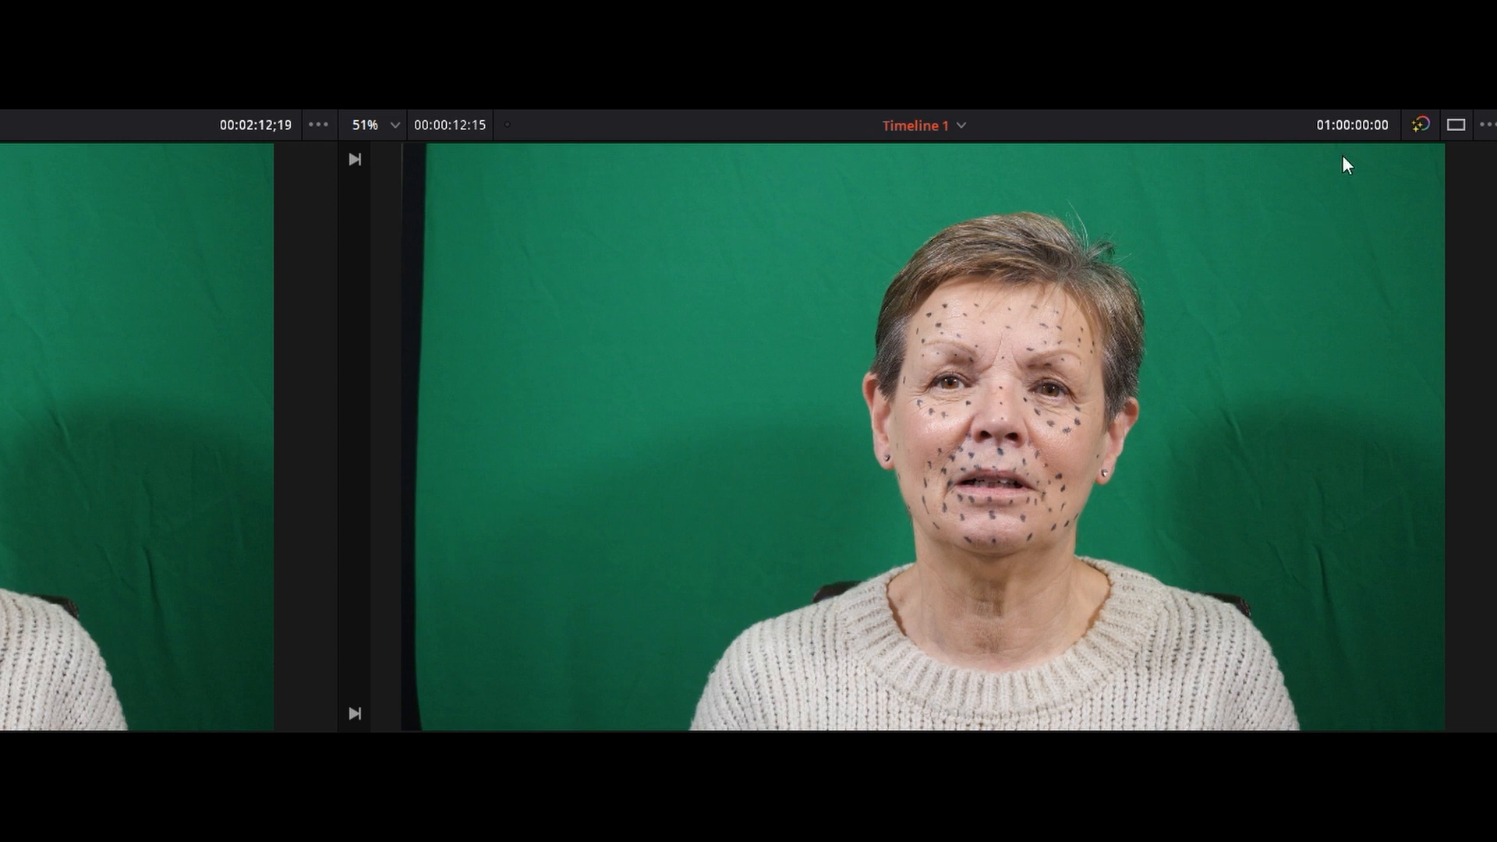
Position the playhead at 01:00:07:00 and trim the ends of the clip's video and audio to it.
click(1344, 125)
key(Return)
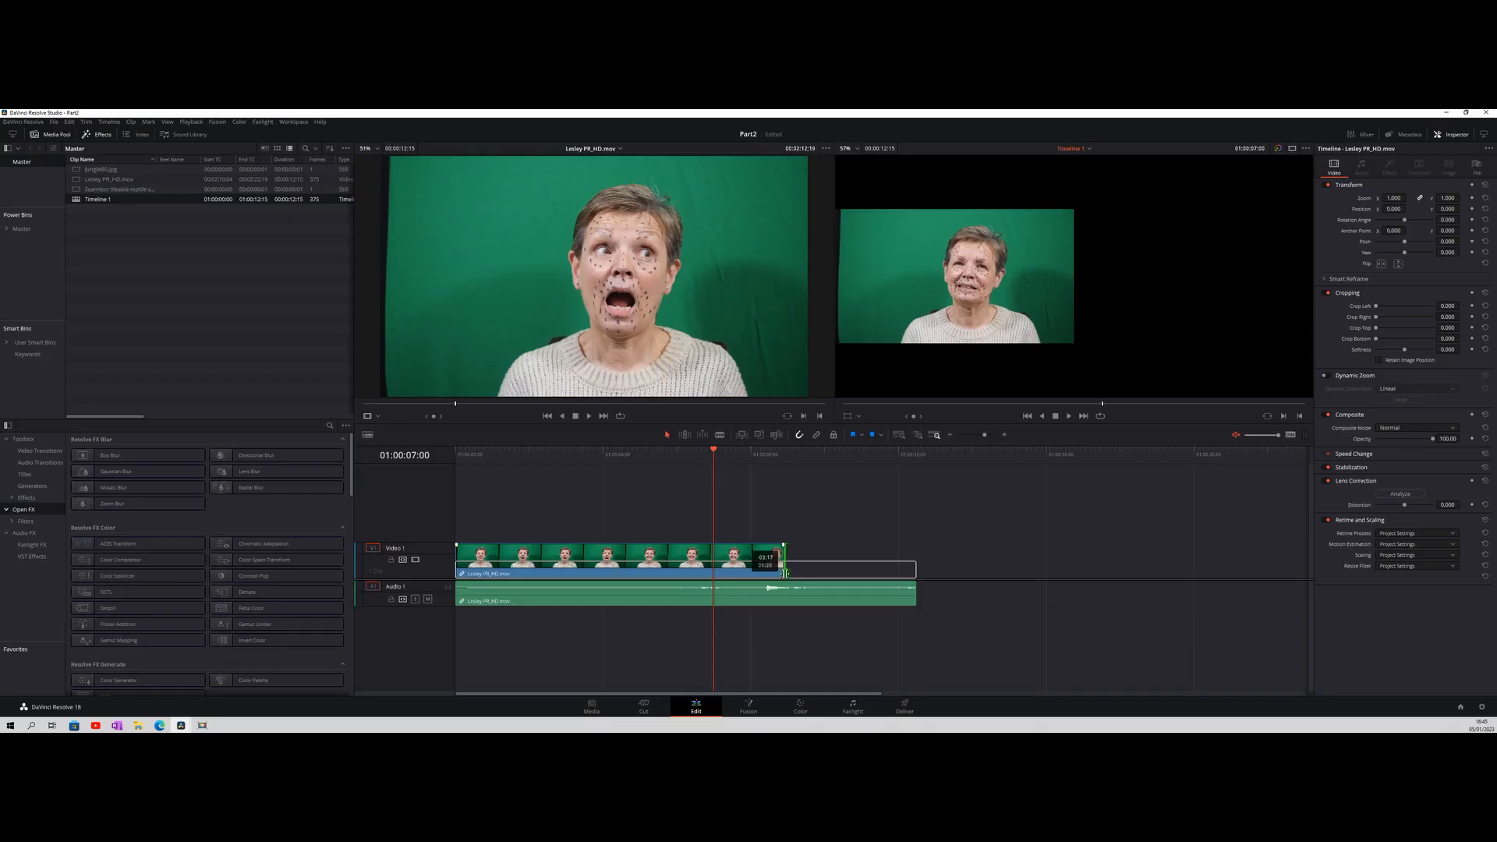
drag(784, 577, 714, 577)
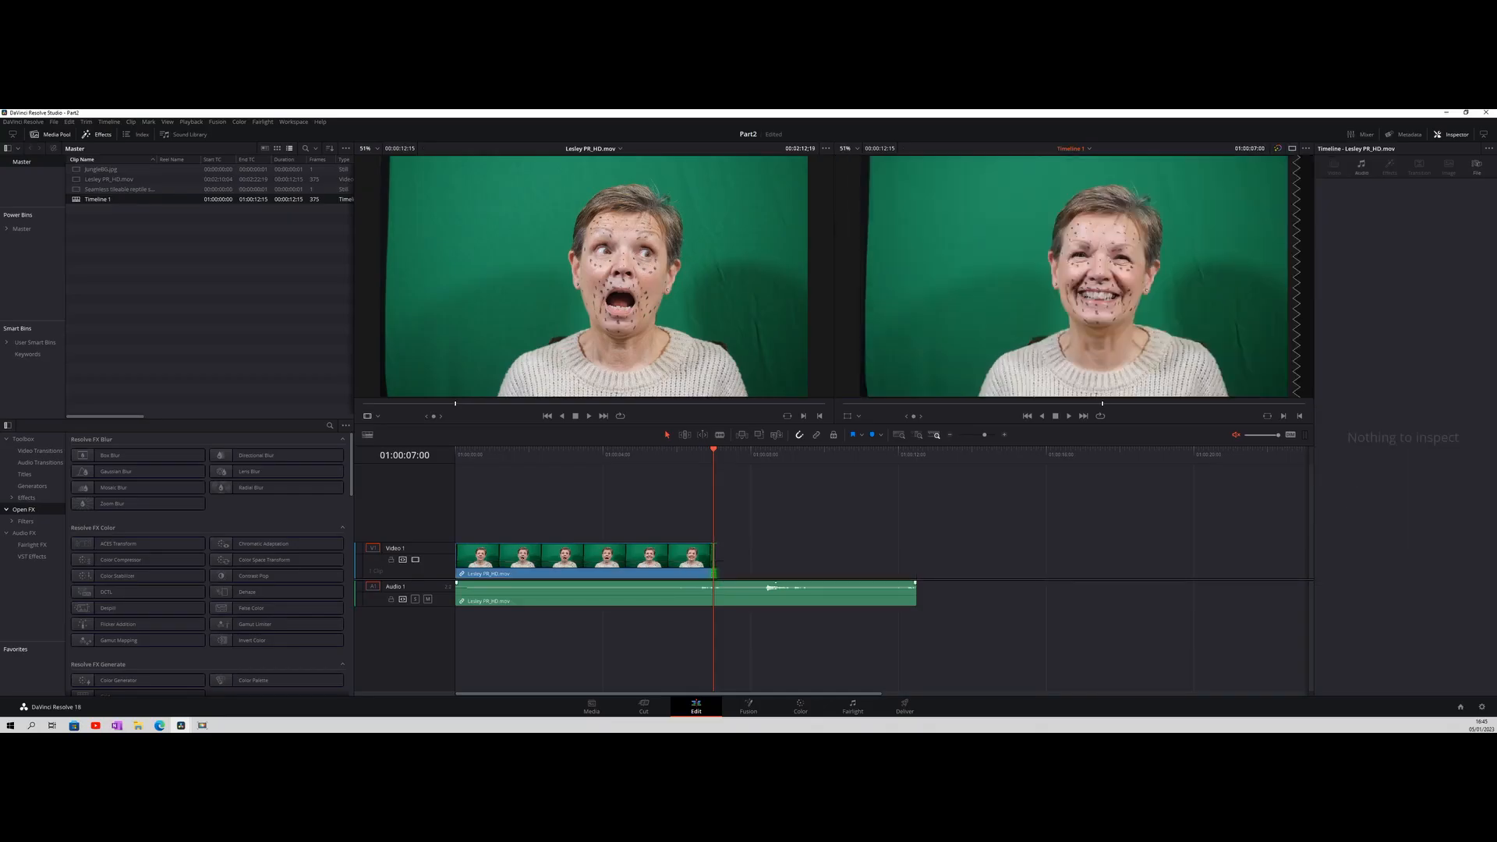
drag(918, 594, 719, 603)
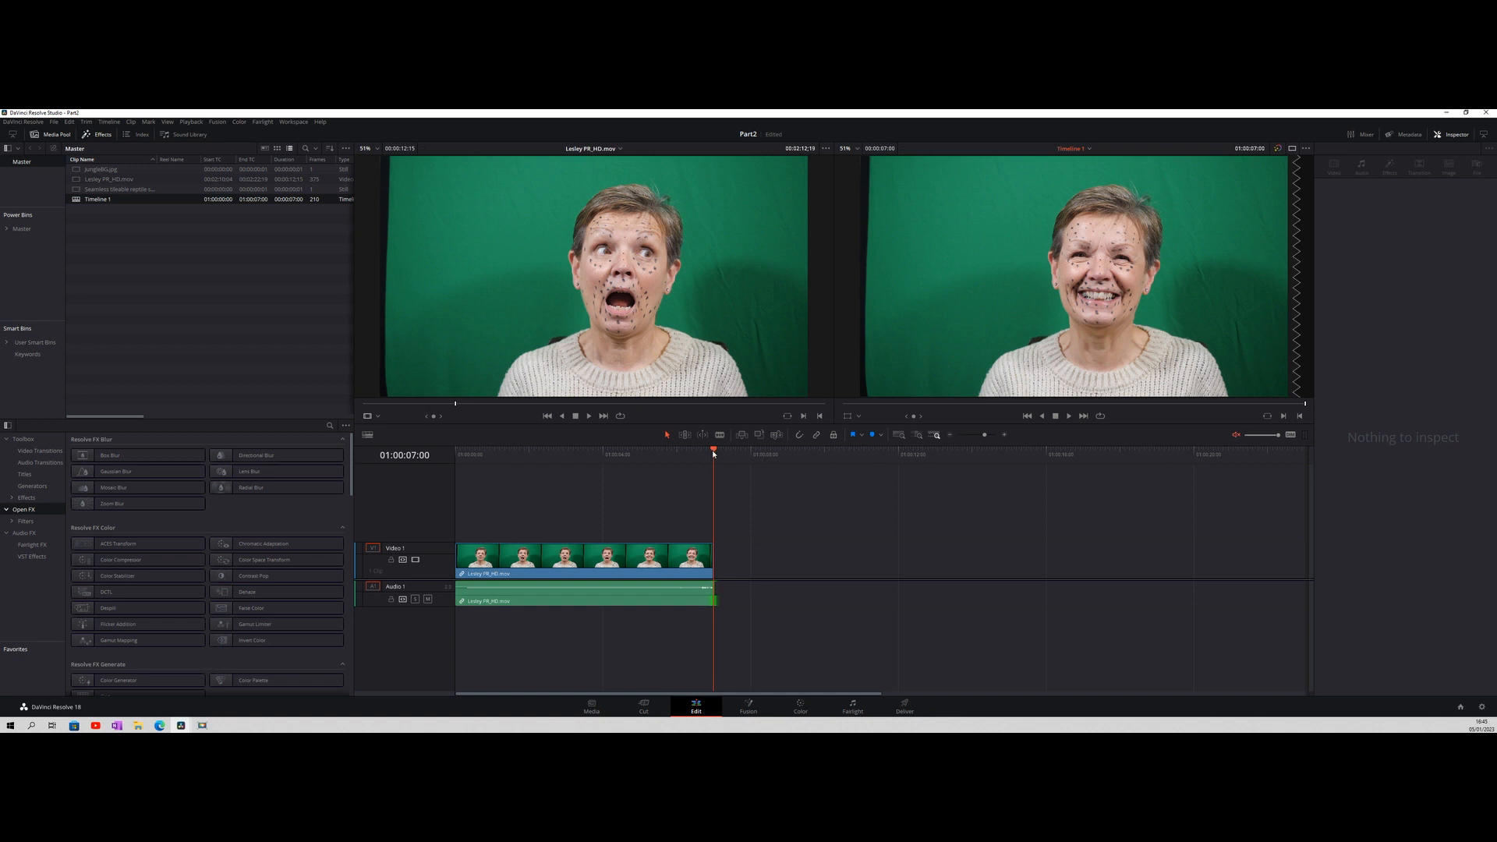
Play the trimmed clip from the start of the timeline and enlarge the viewer area.
click(457, 452)
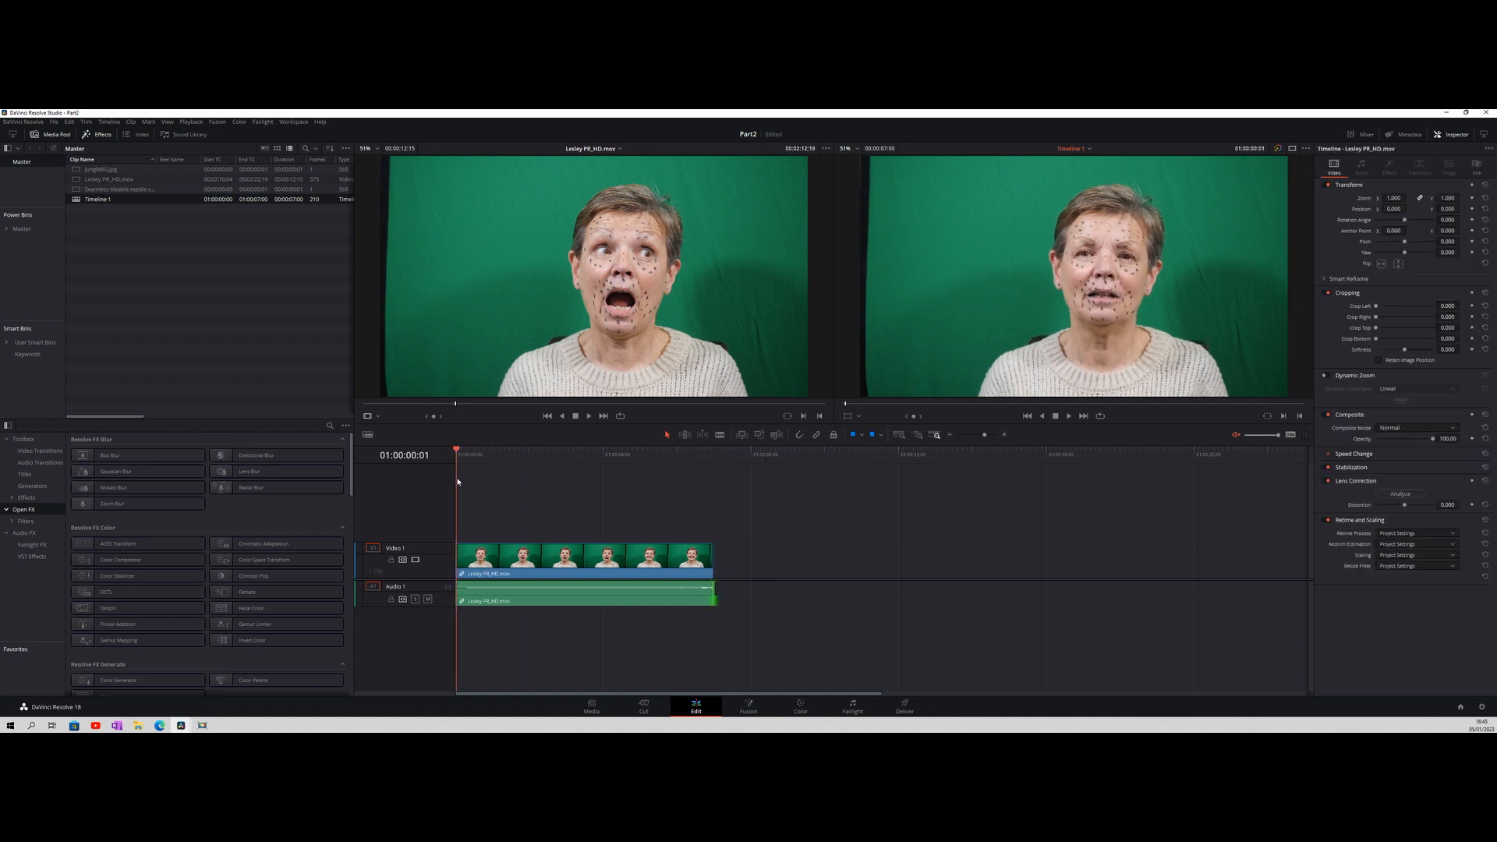
click(1070, 416)
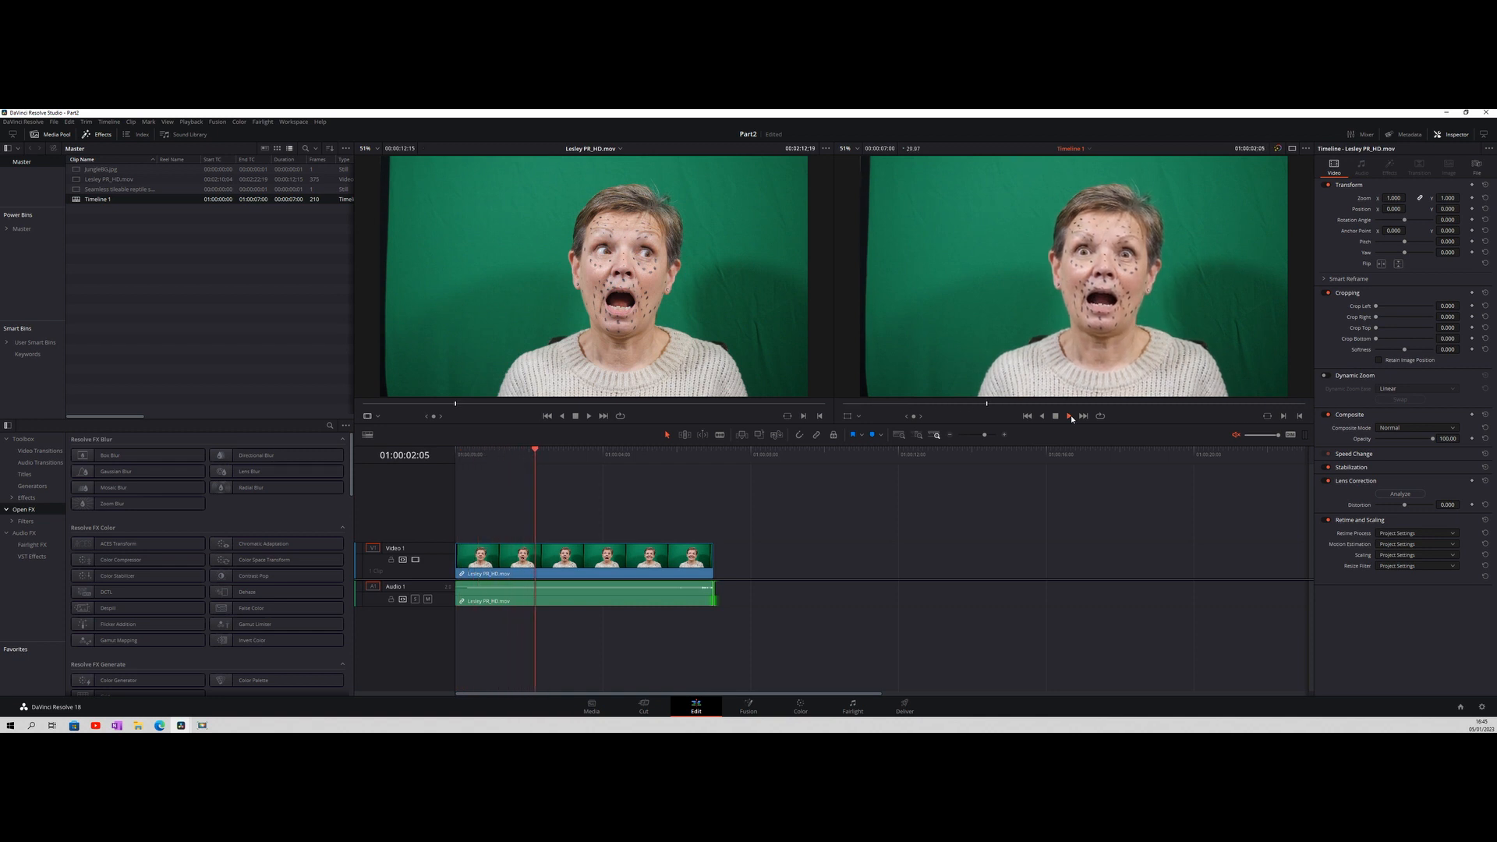
click(1056, 416)
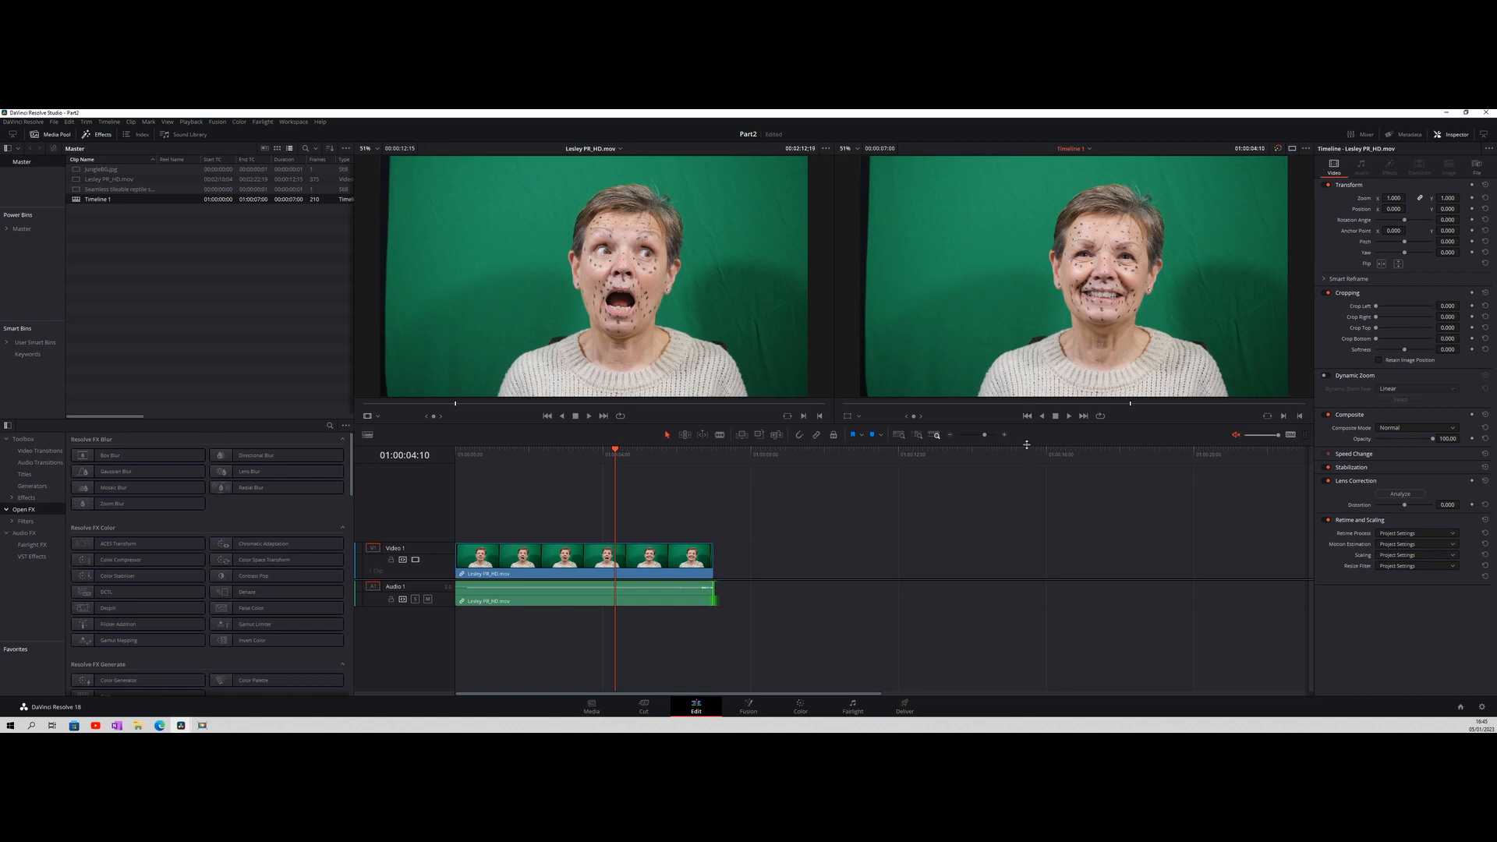
drag(1027, 444, 1026, 579)
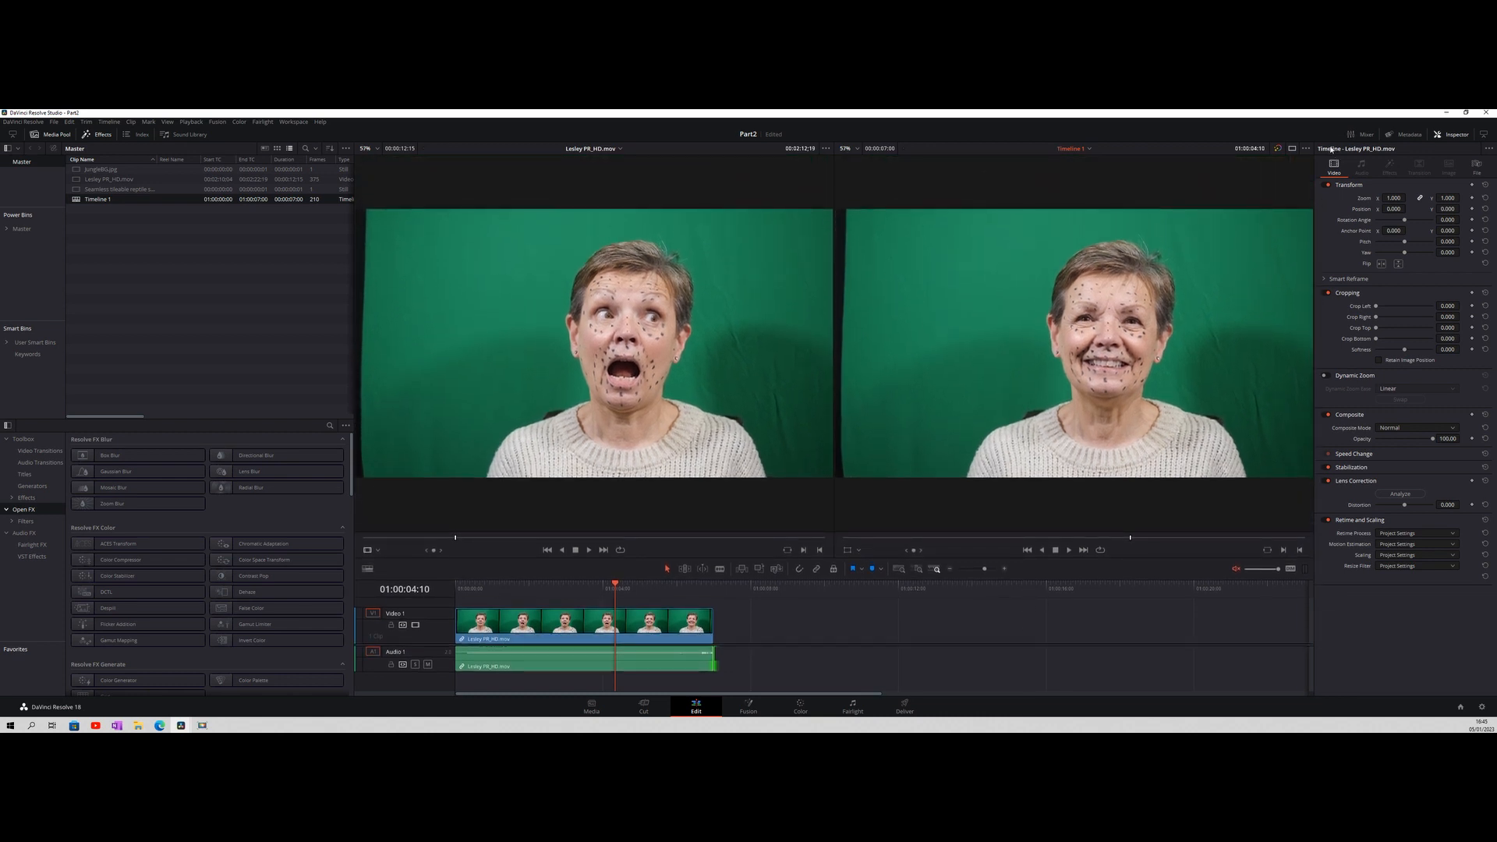
Gang the source and timeline viewers at their first frames and play the timeline to check that they move together.
click(1027, 549)
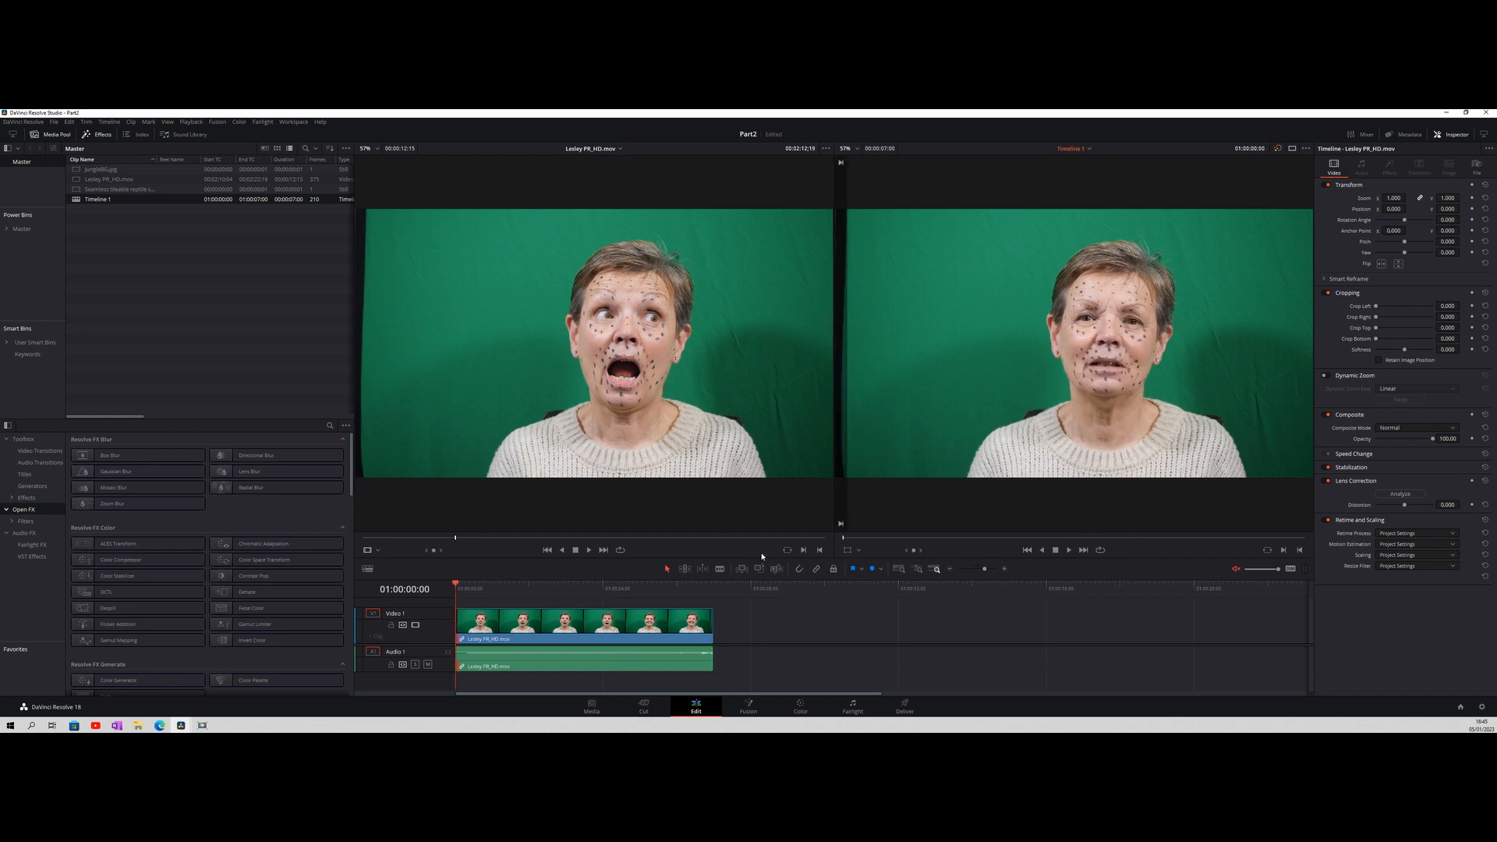
click(548, 550)
click(1301, 186)
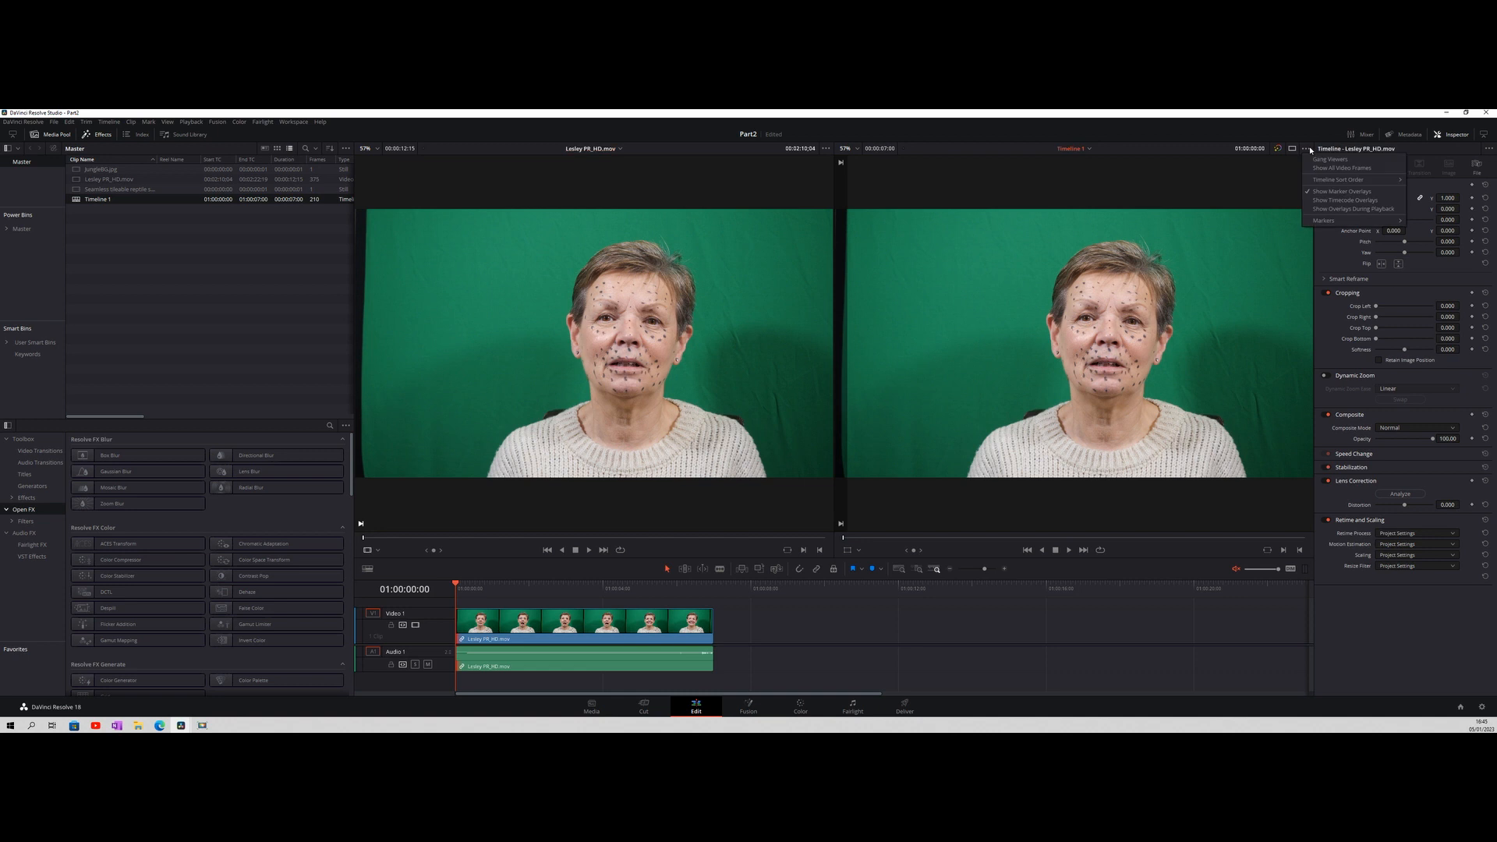
click(1070, 550)
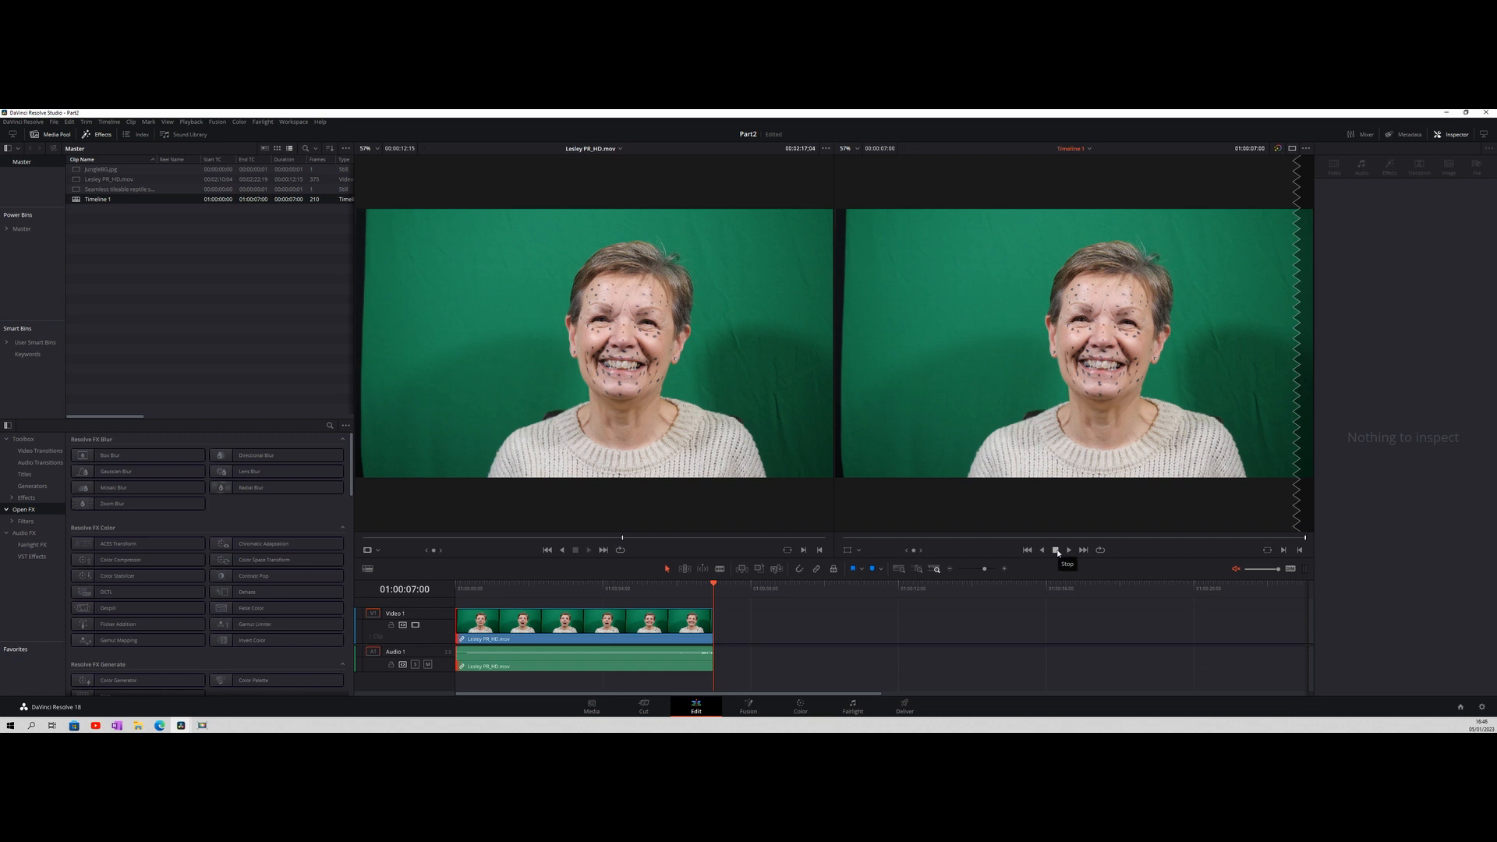
click(1028, 549)
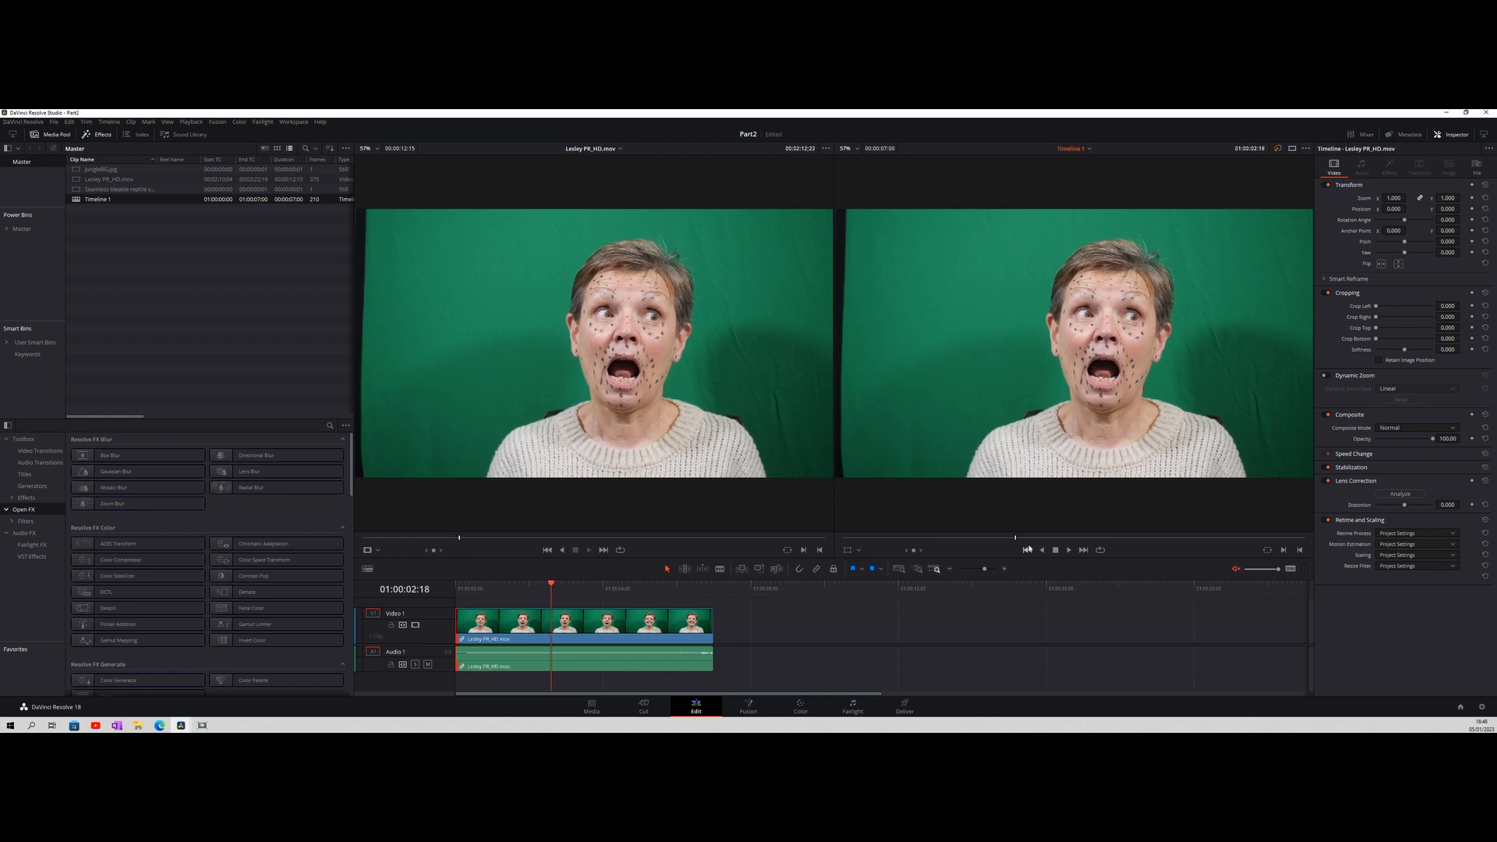
Play the timeline forwards and backwards with the viewers ganged to examine how the facial expressions change.
key(space)
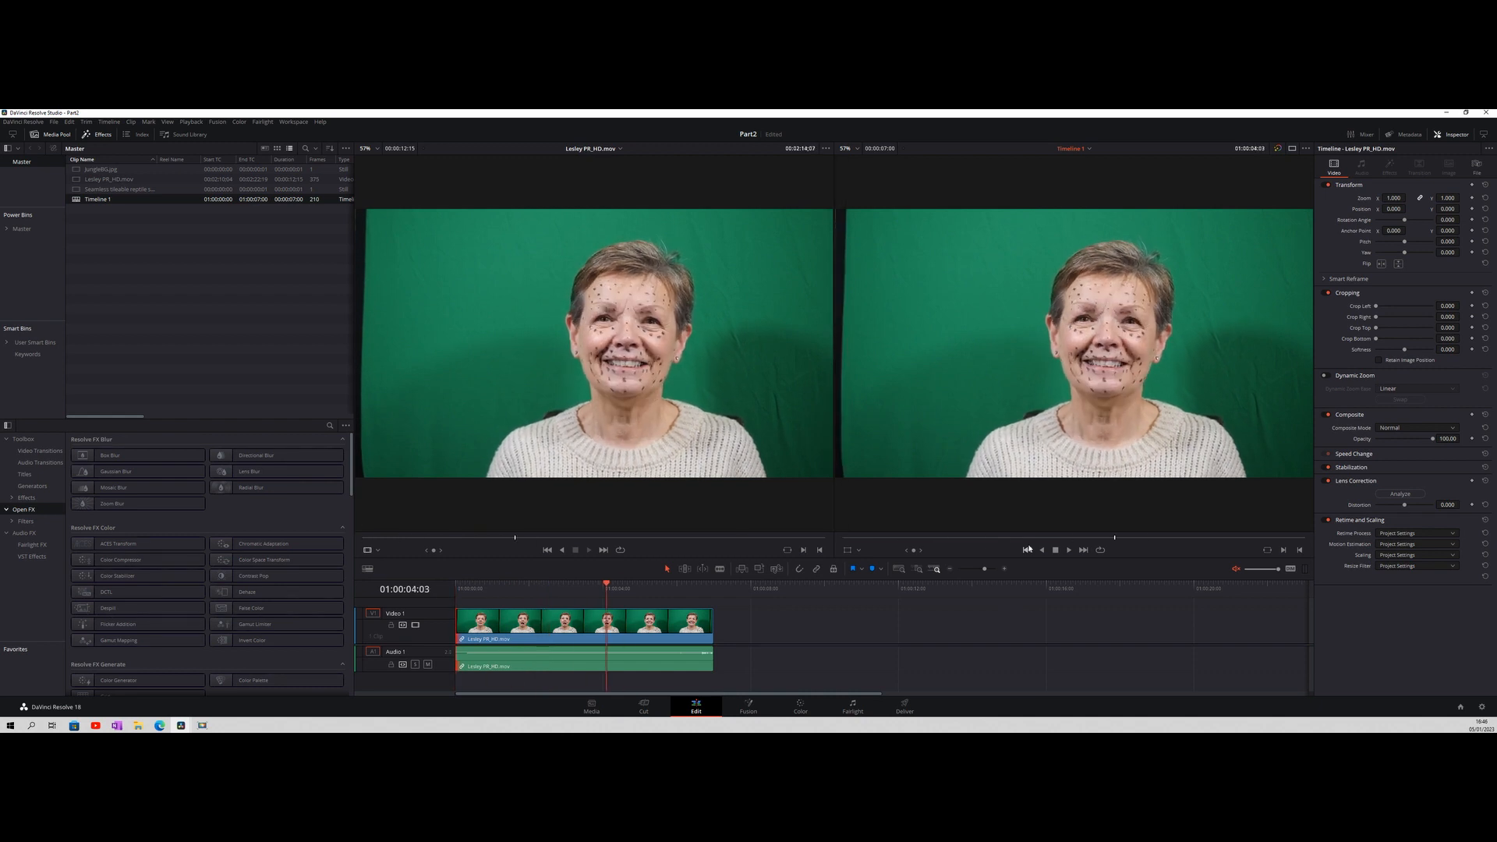
key(j)
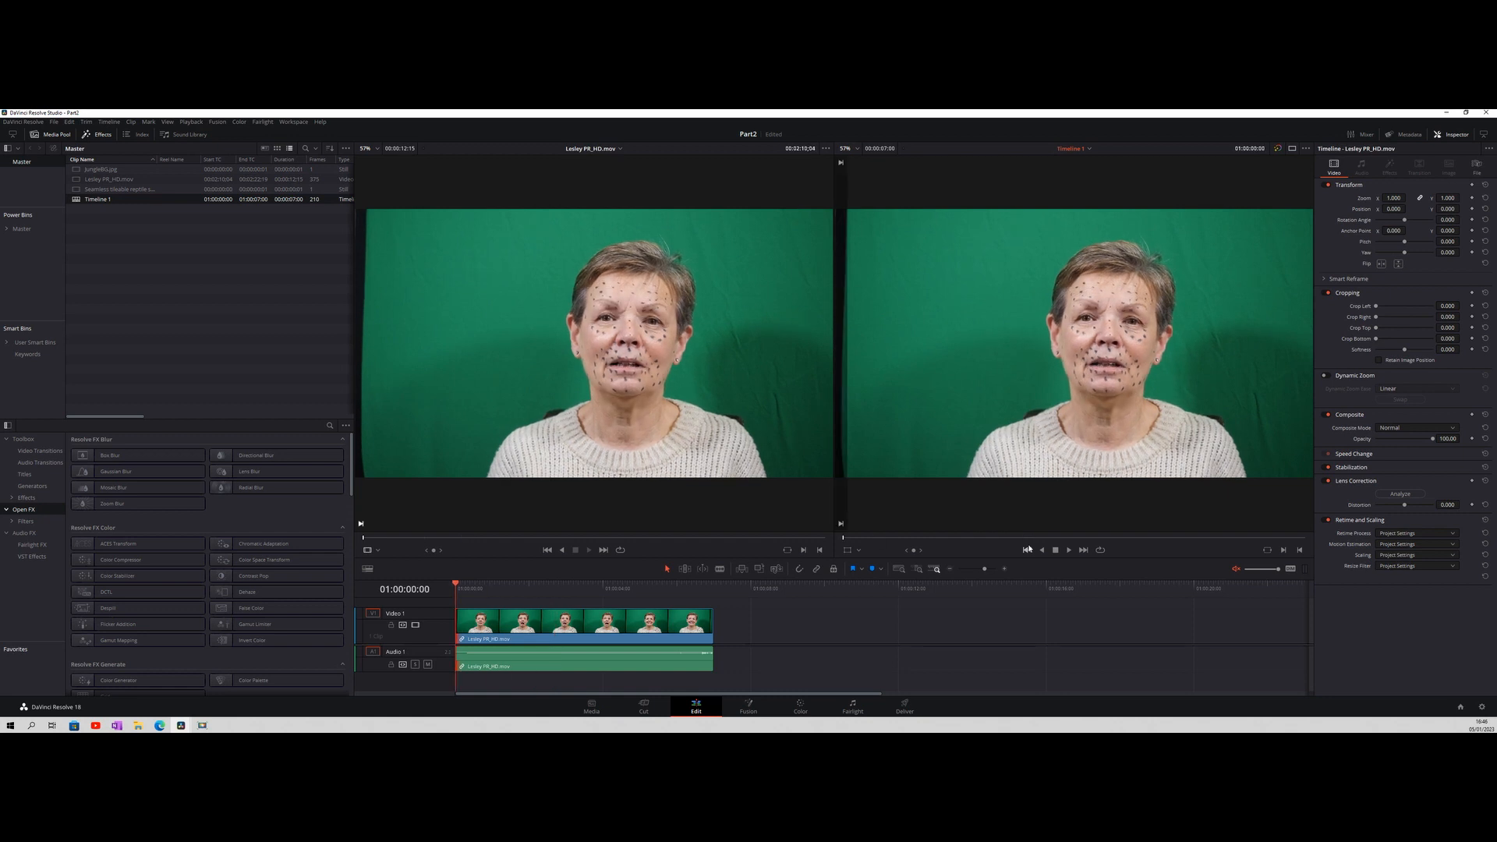
key(space)
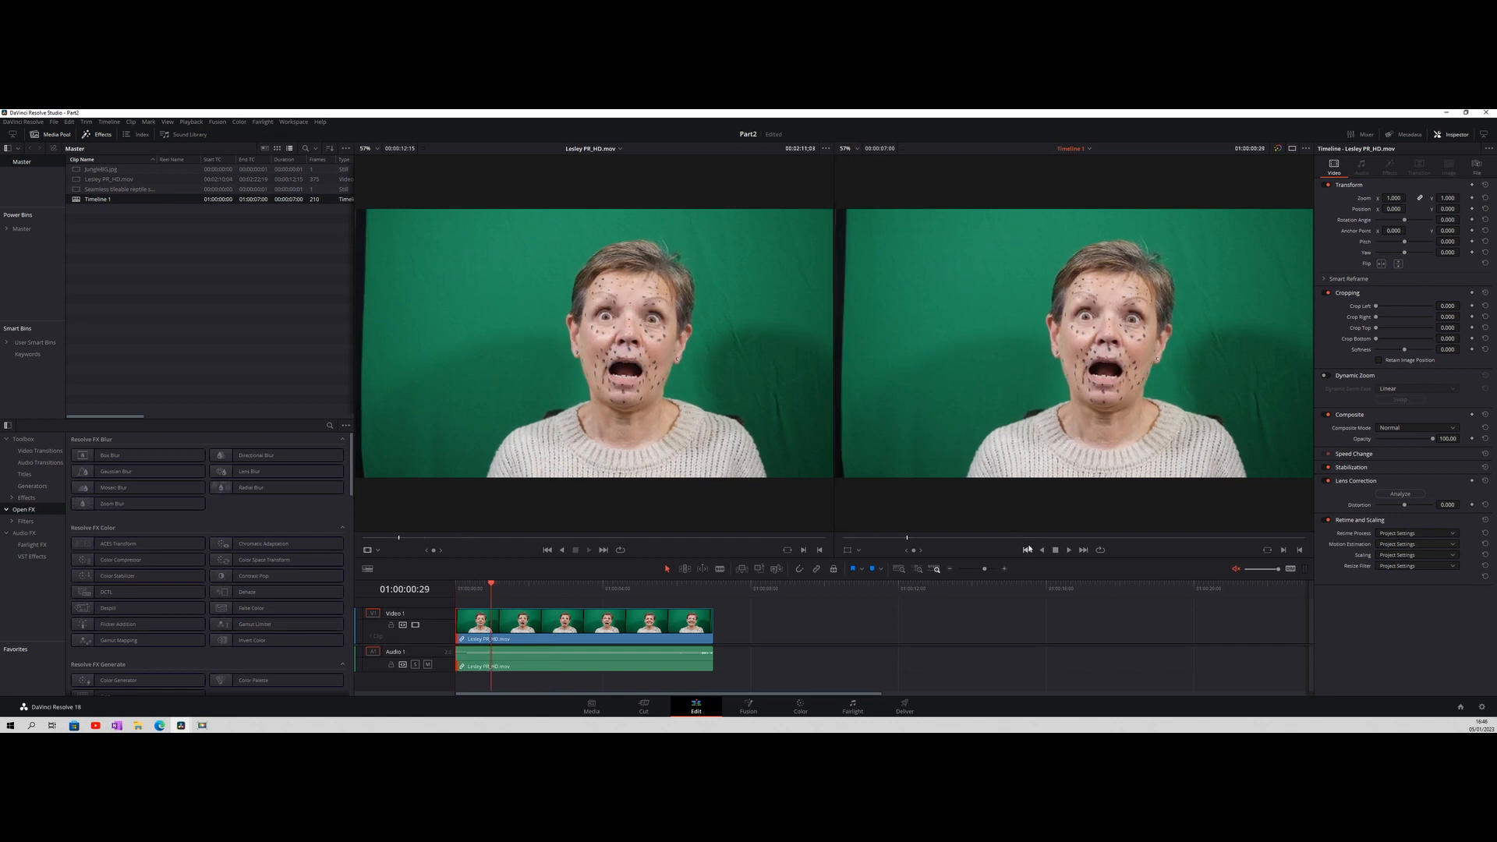
key(j)
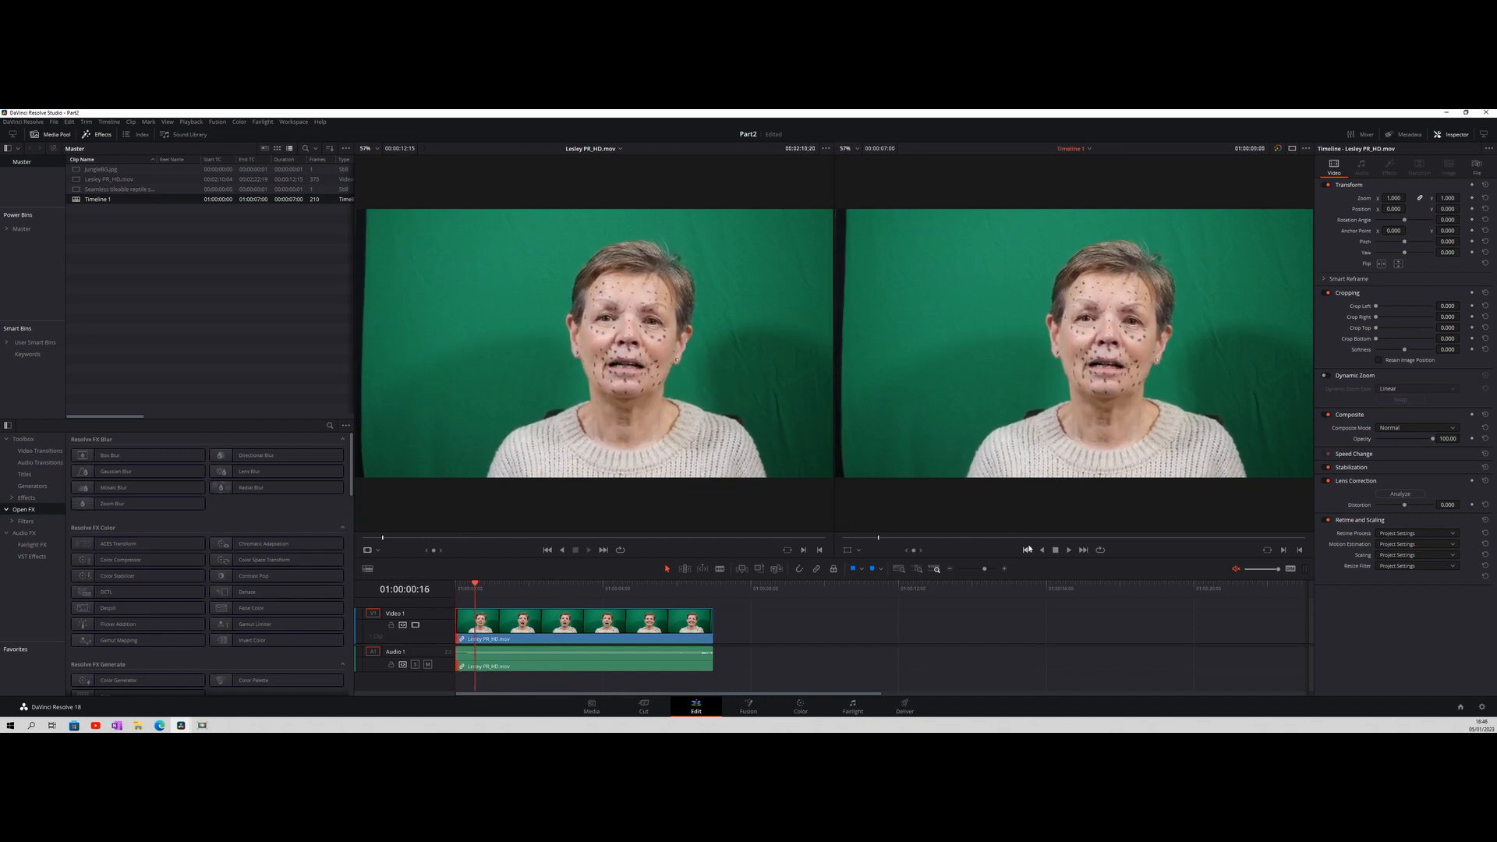
key(l)
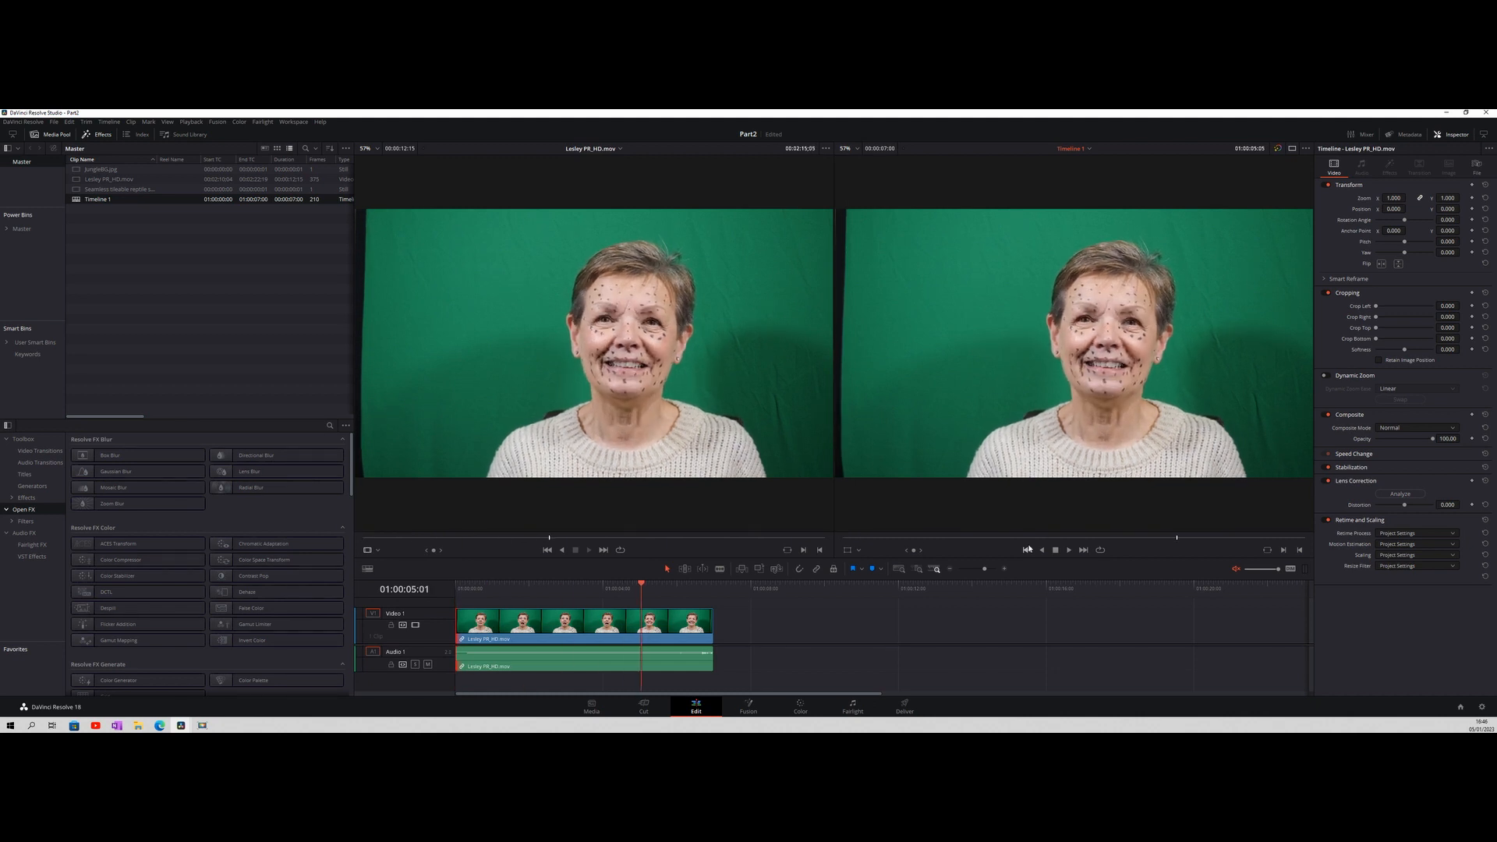
key(j)
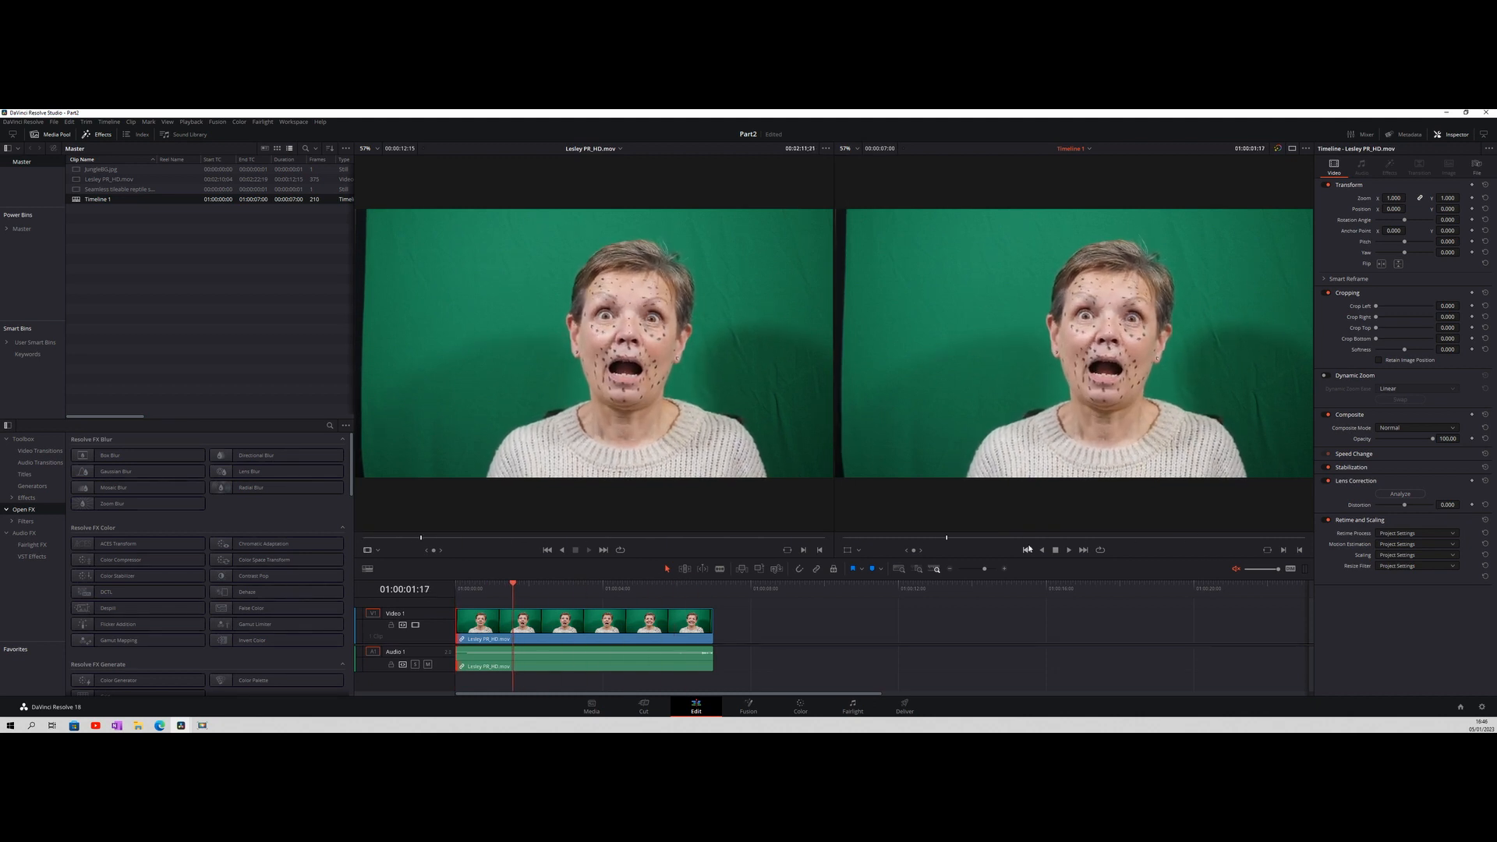
key(l)
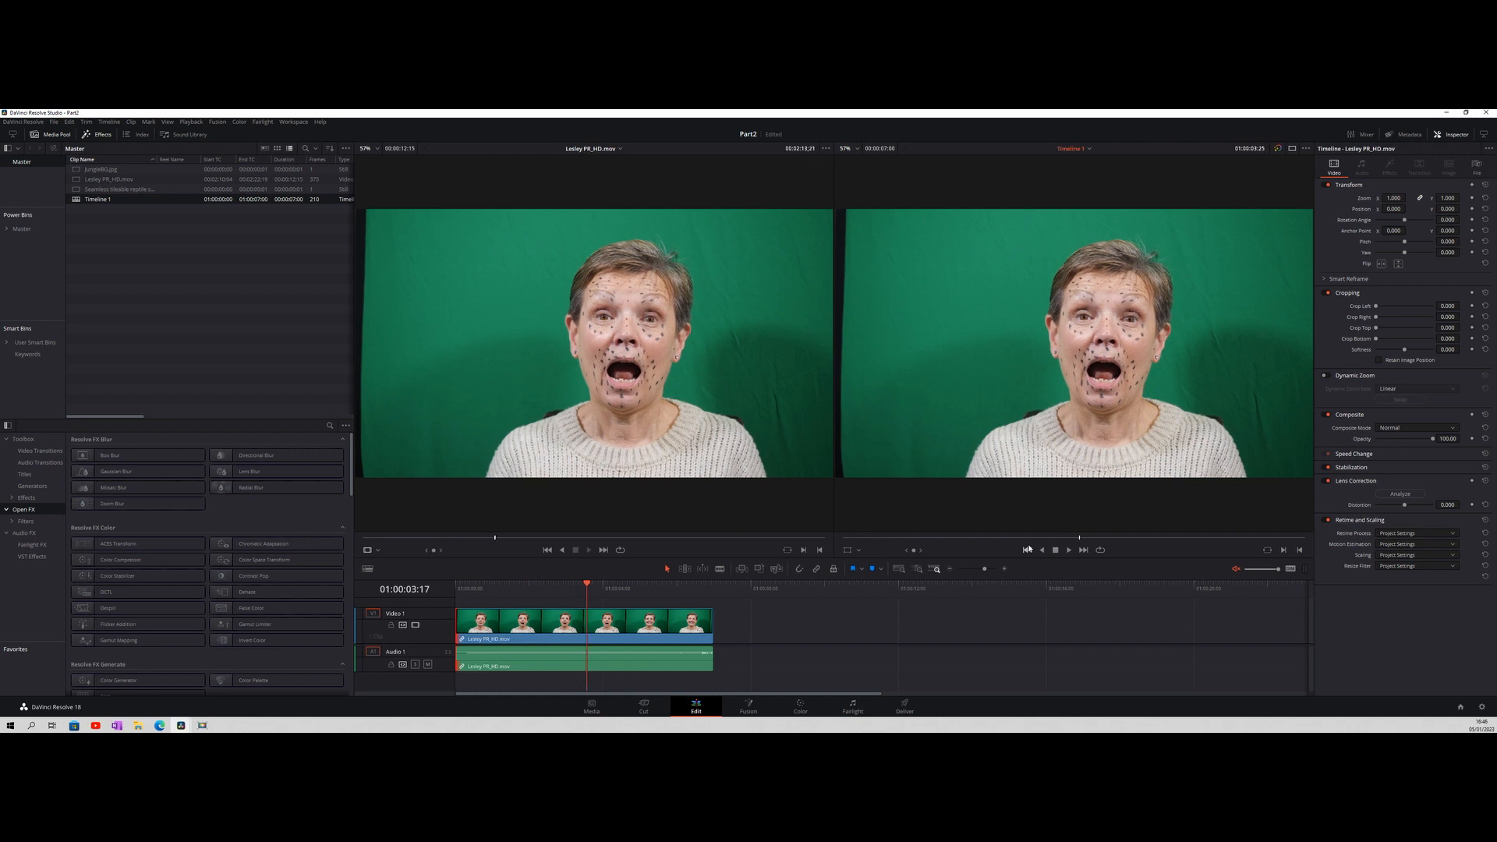
key(j)
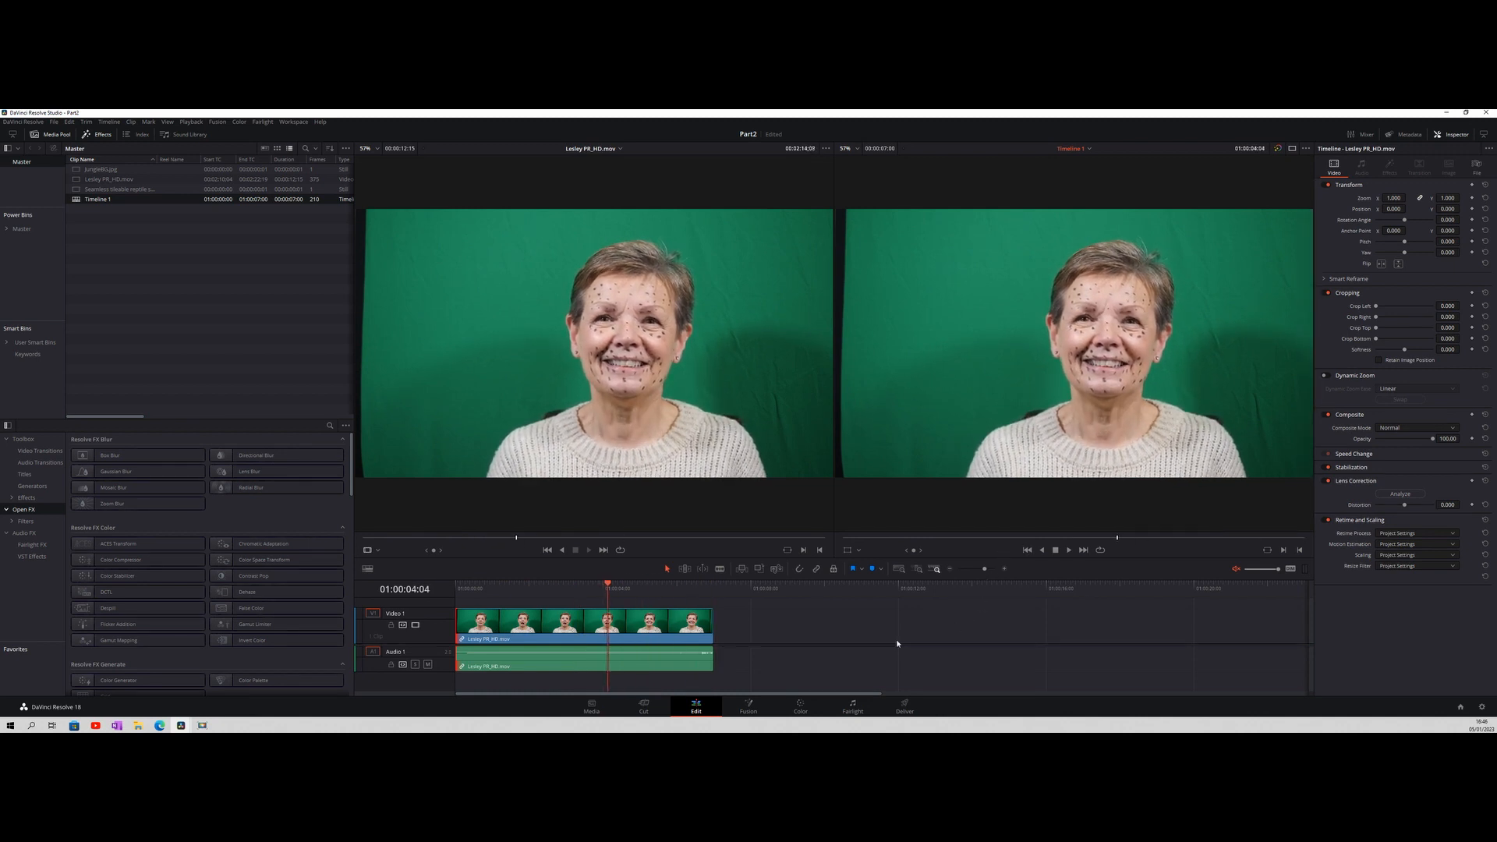
Open the face clip in Fusion with a single viewer and space the MediaIn1 and MediaOut1 nodes farther apart.
click(754, 706)
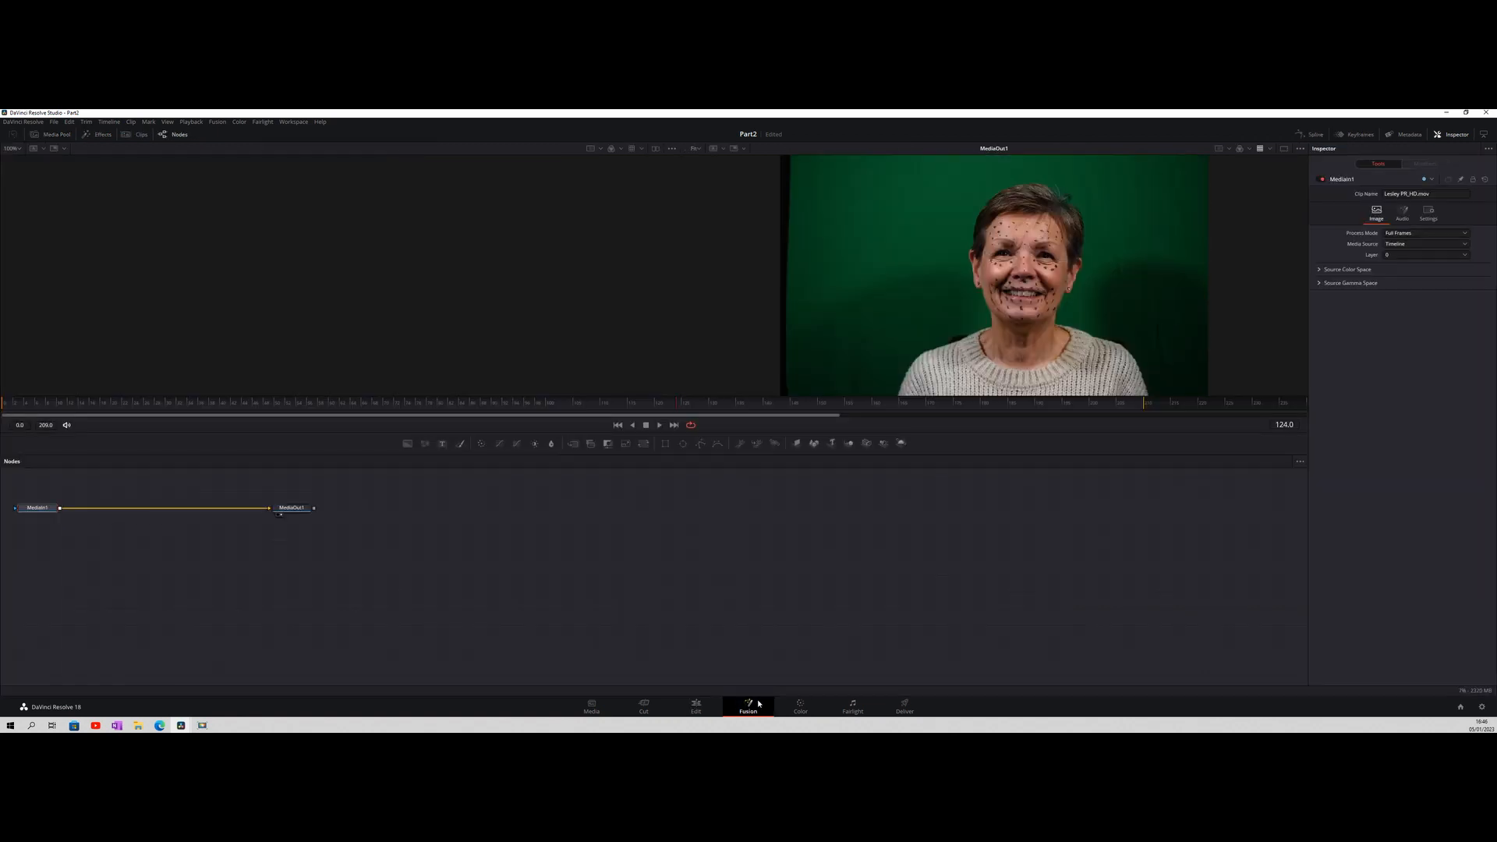
click(1283, 149)
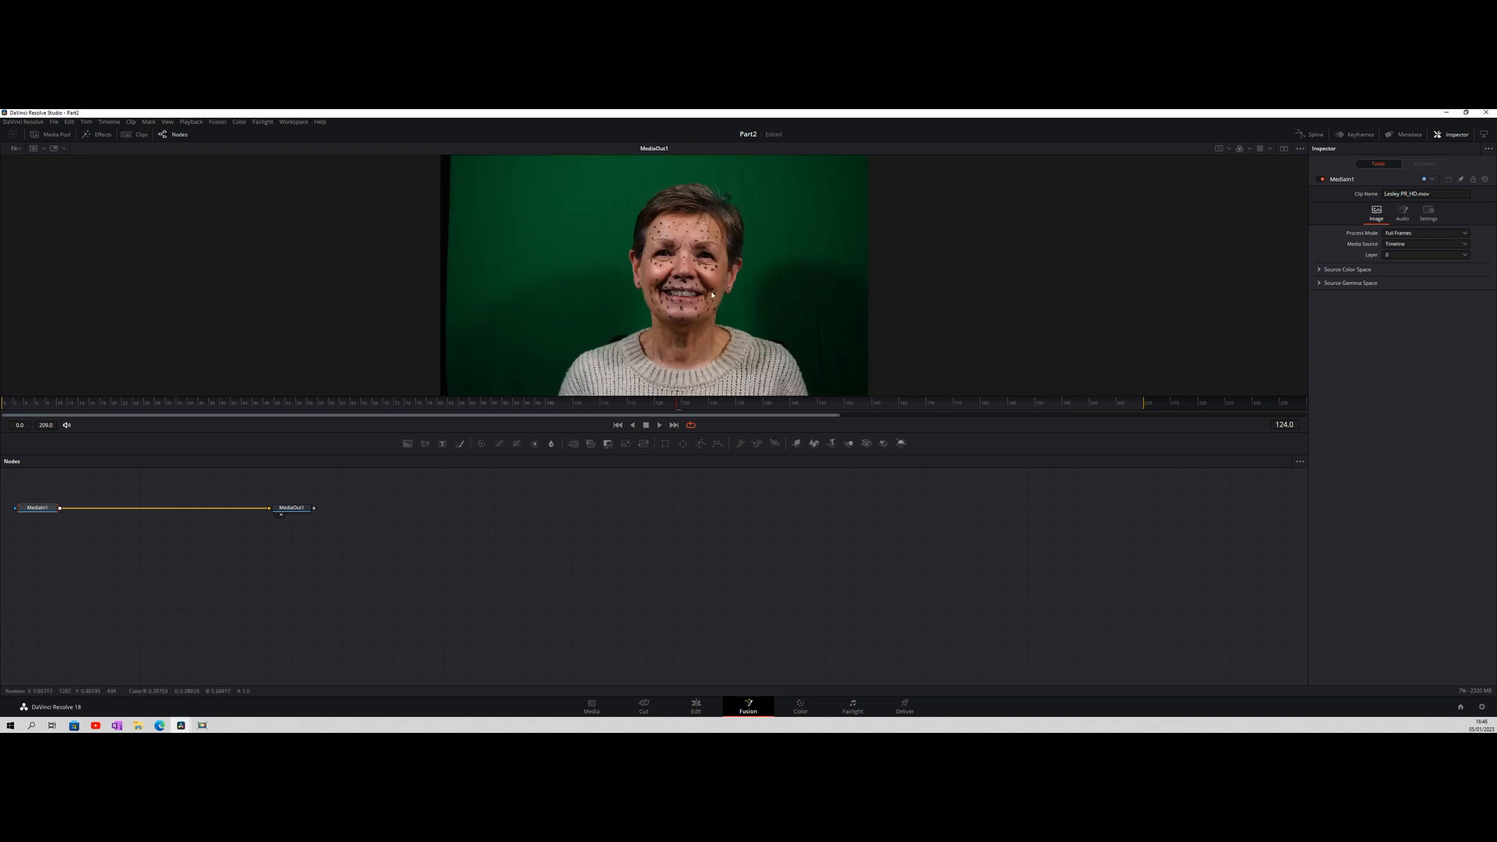
scroll(422, 573, down, 1)
drag(599, 633, 1123, 664)
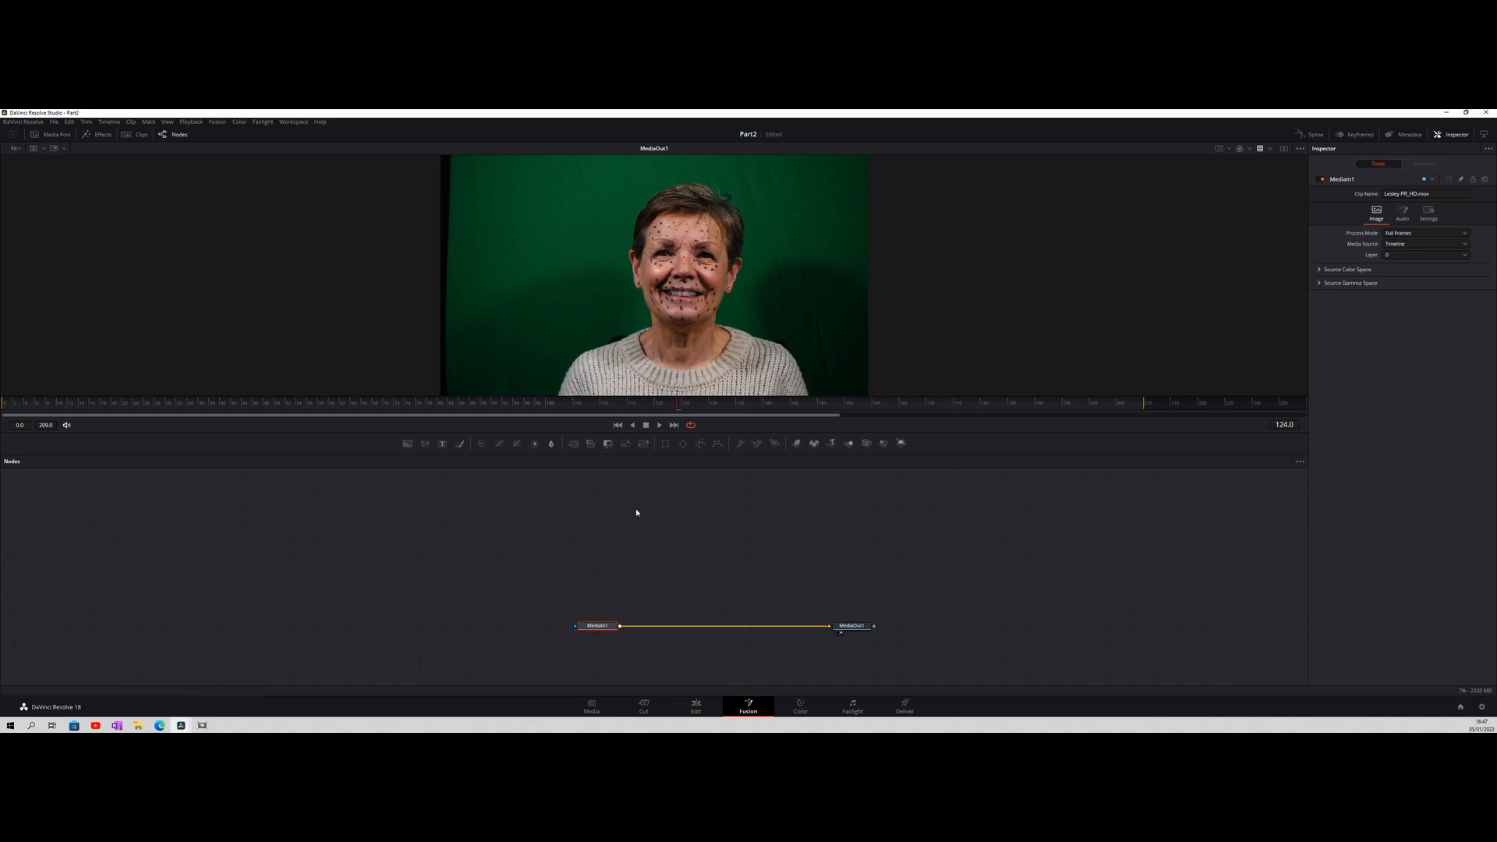
drag(600, 621, 423, 622)
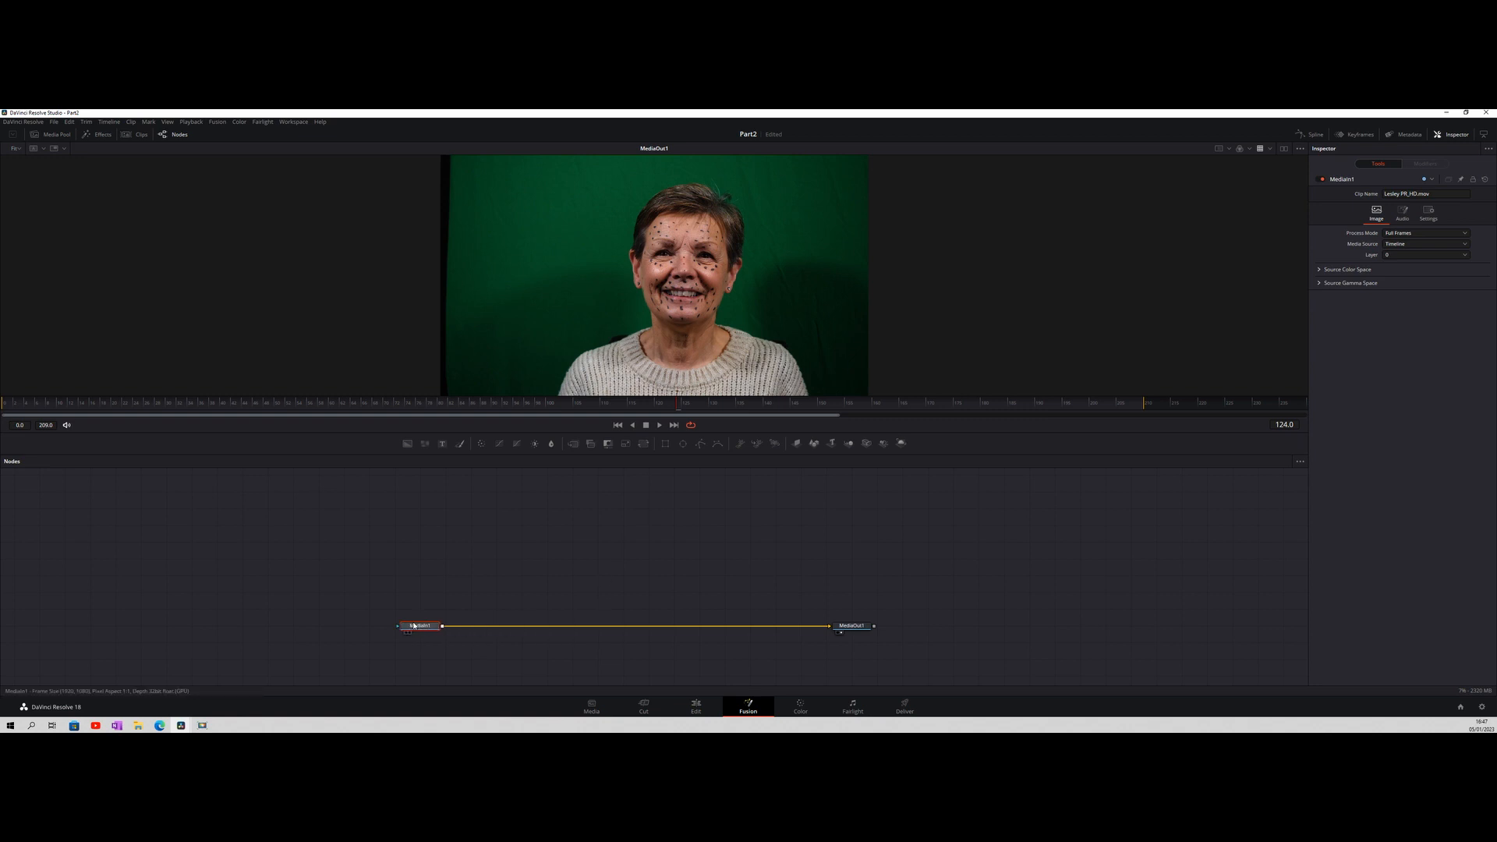
drag(842, 626, 967, 627)
click(968, 627)
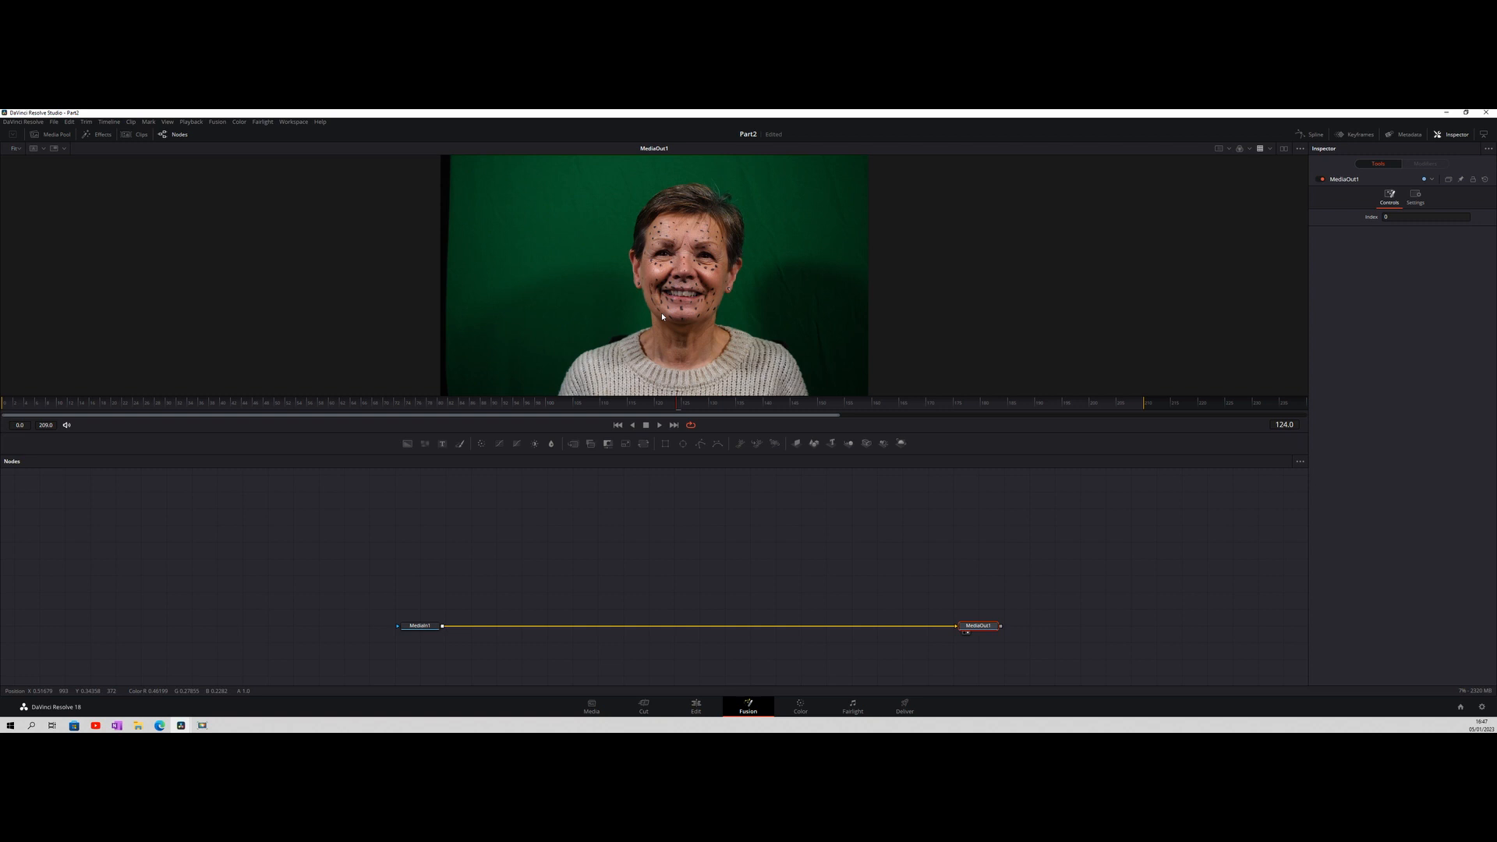
Add a Sticky Note above the MediaOut1 node, expand it and move it clear of the node.
click(993, 541)
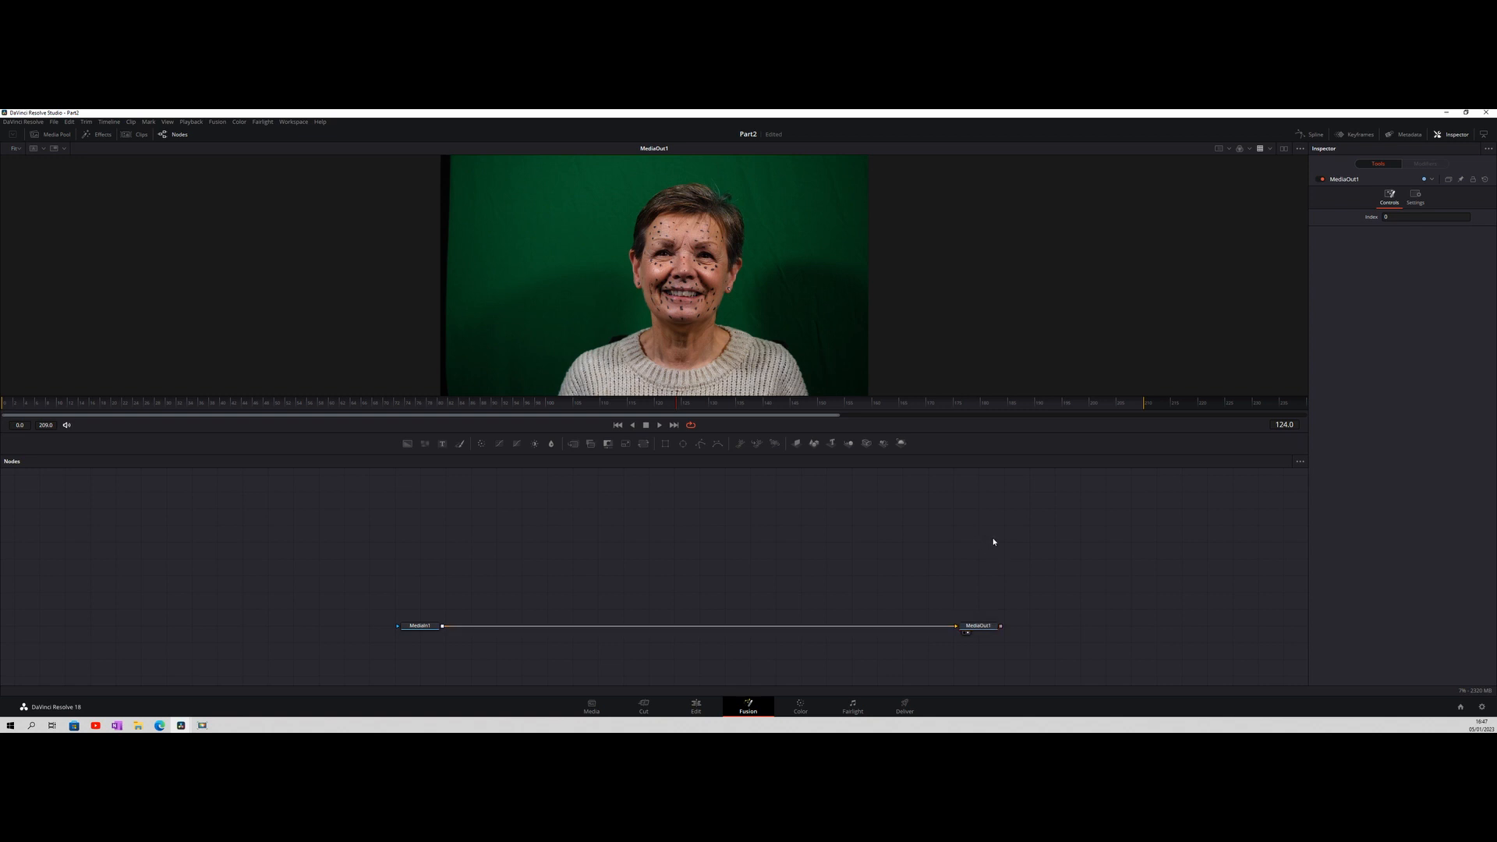
key(shift+space)
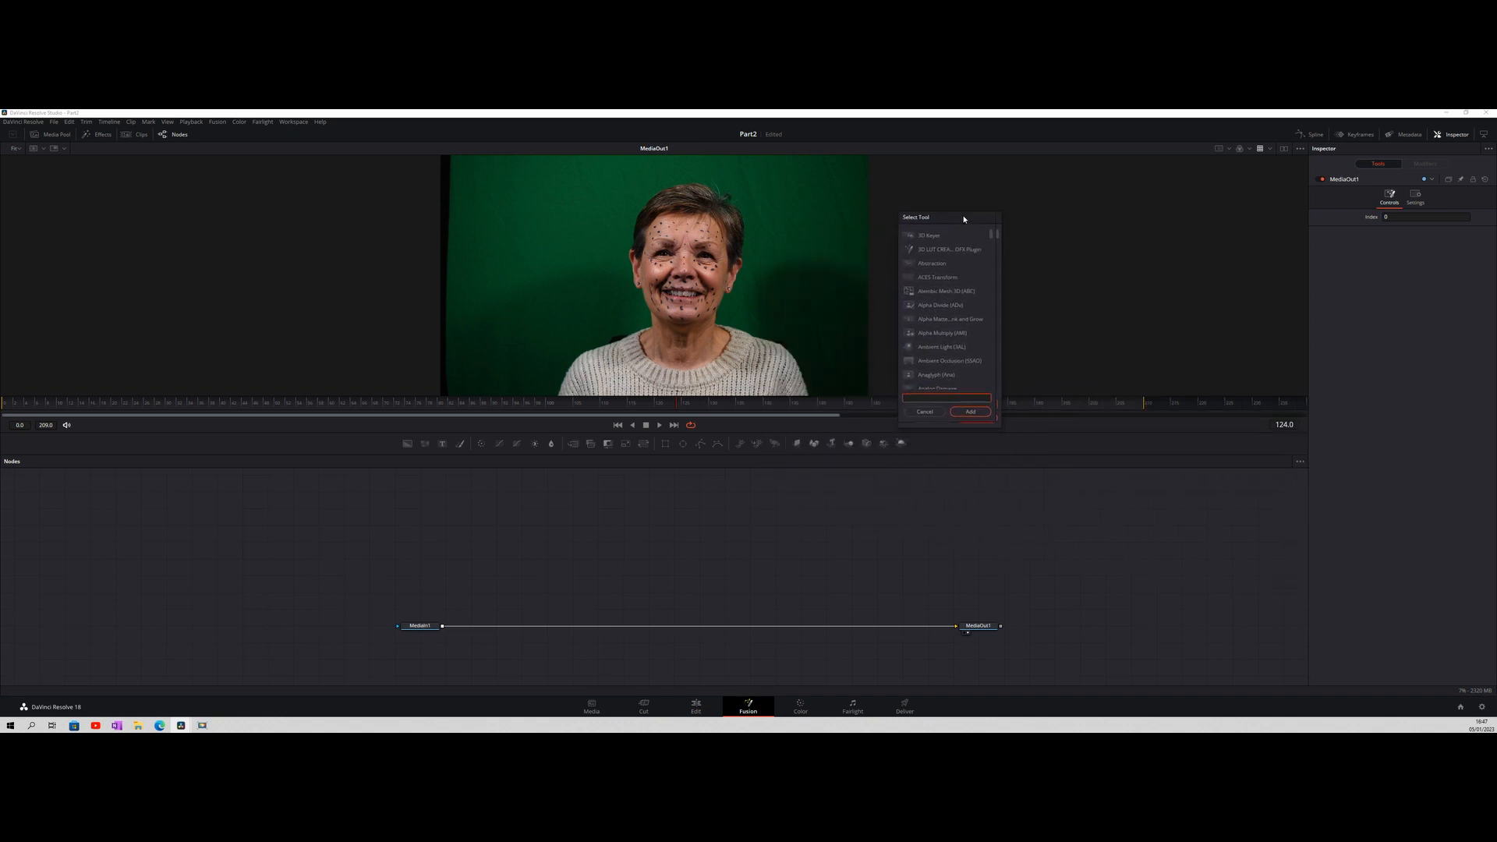
text(note)
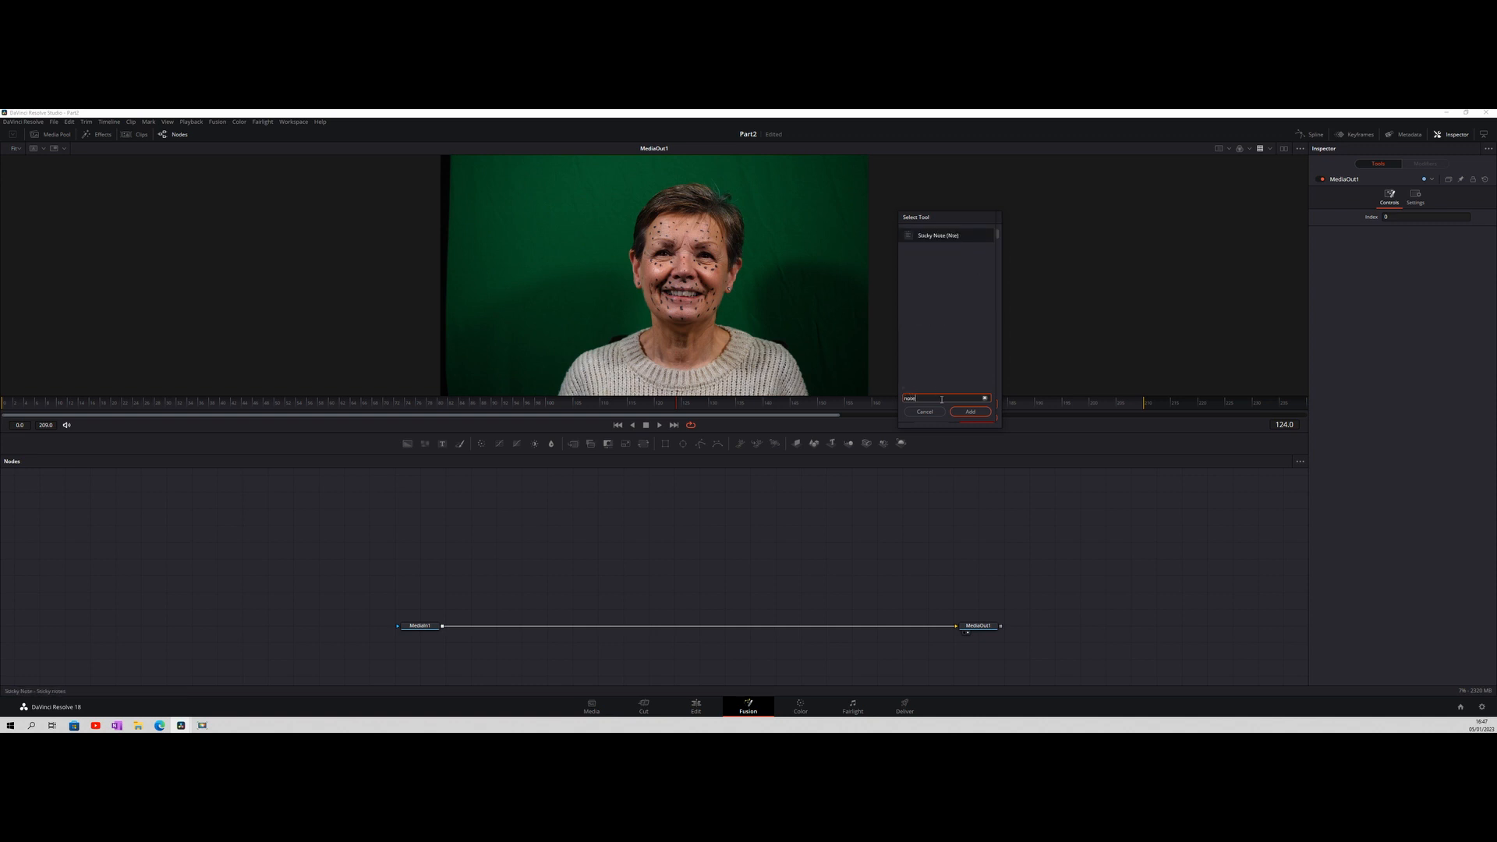
click(926, 235)
click(970, 411)
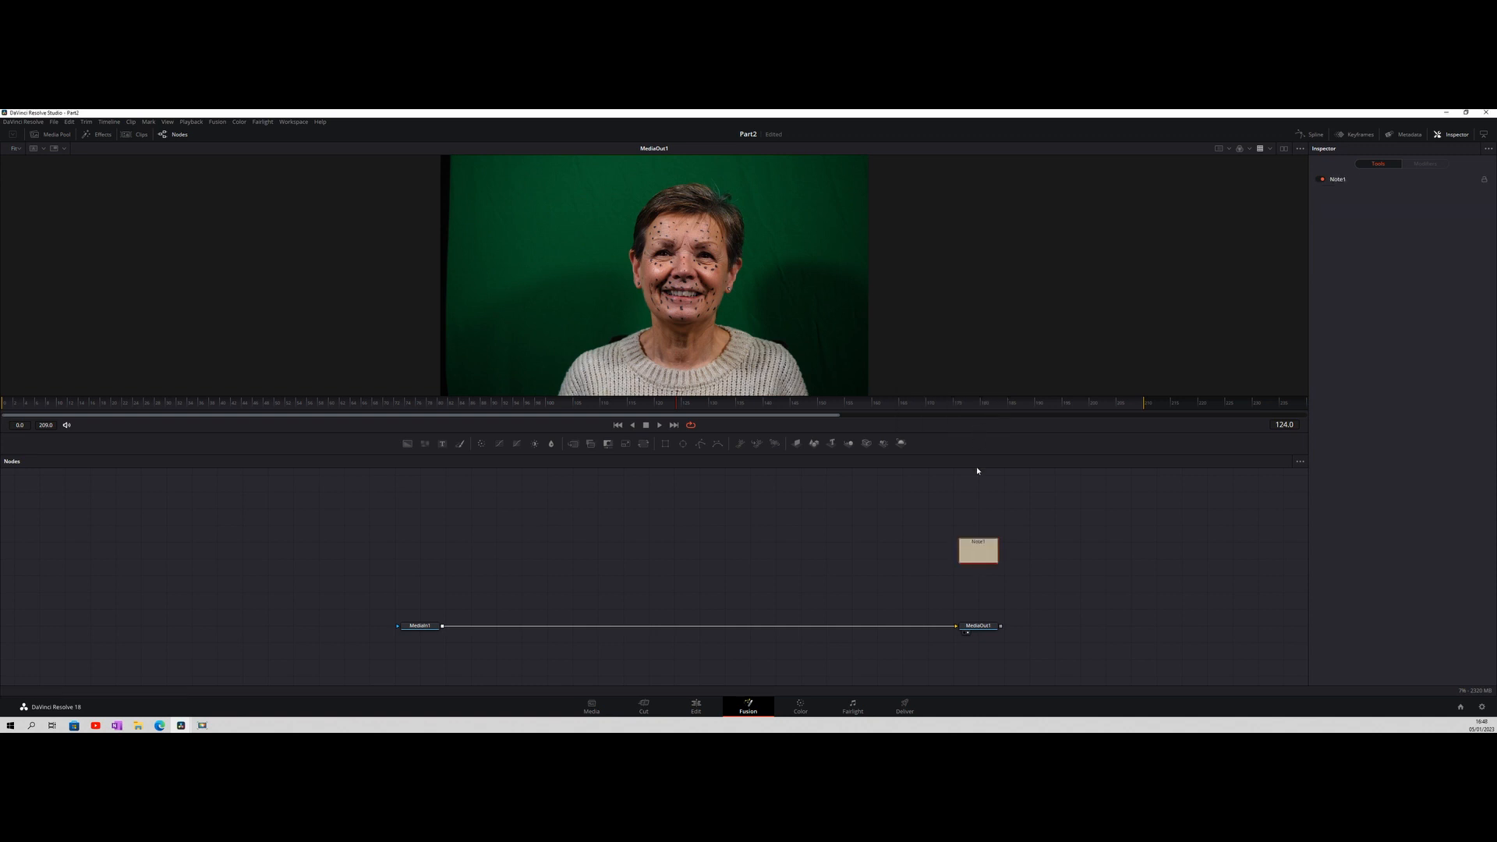
double_click(990, 552)
drag(1016, 546, 1042, 529)
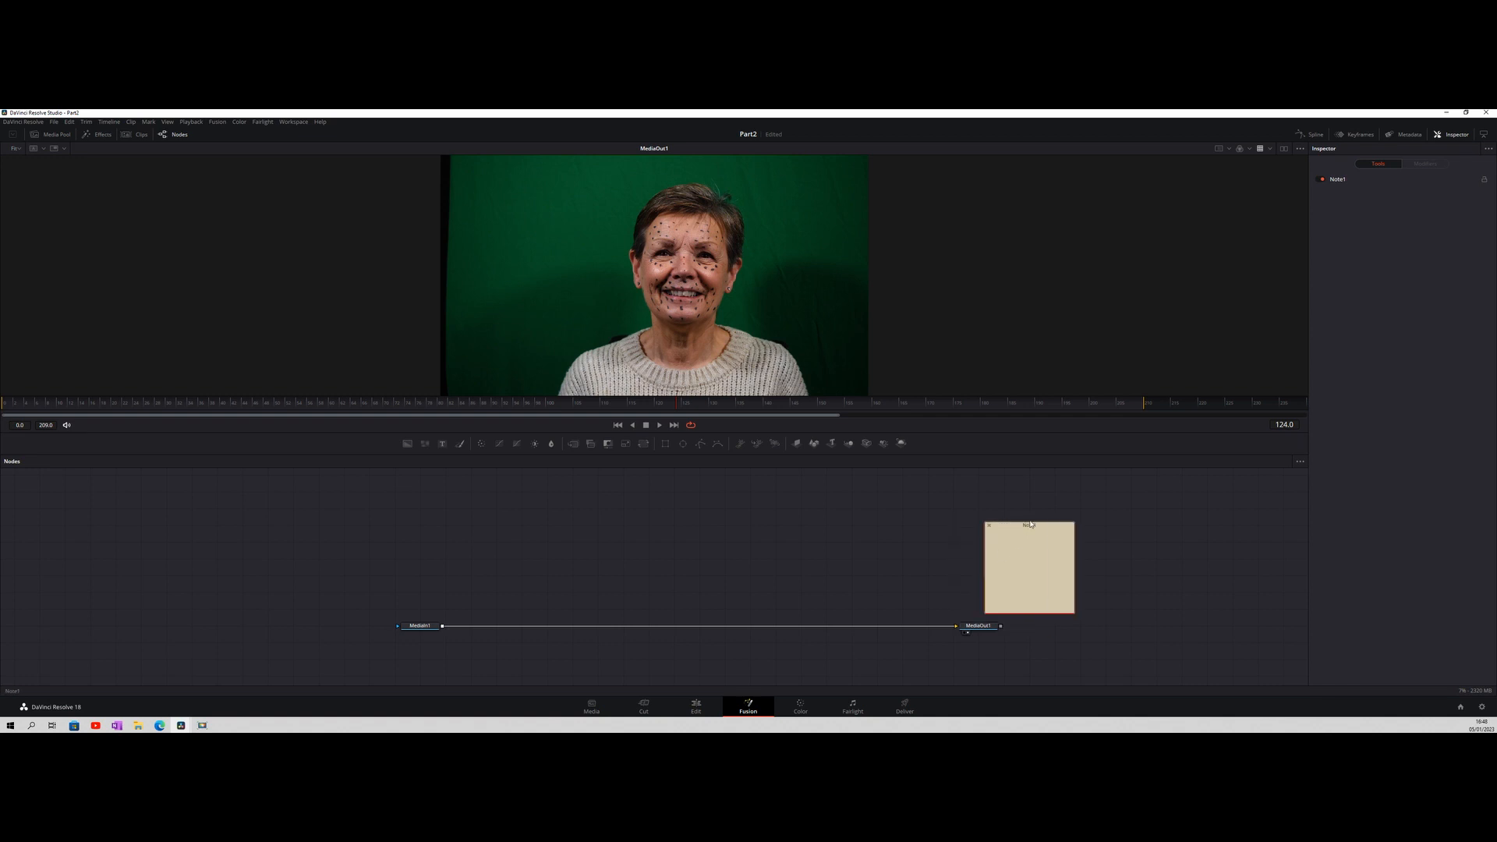
Write the task list in the note on separate lines: "remove green screen", "Replace skin", "Eyes color - red" and "teeth".
click(1008, 540)
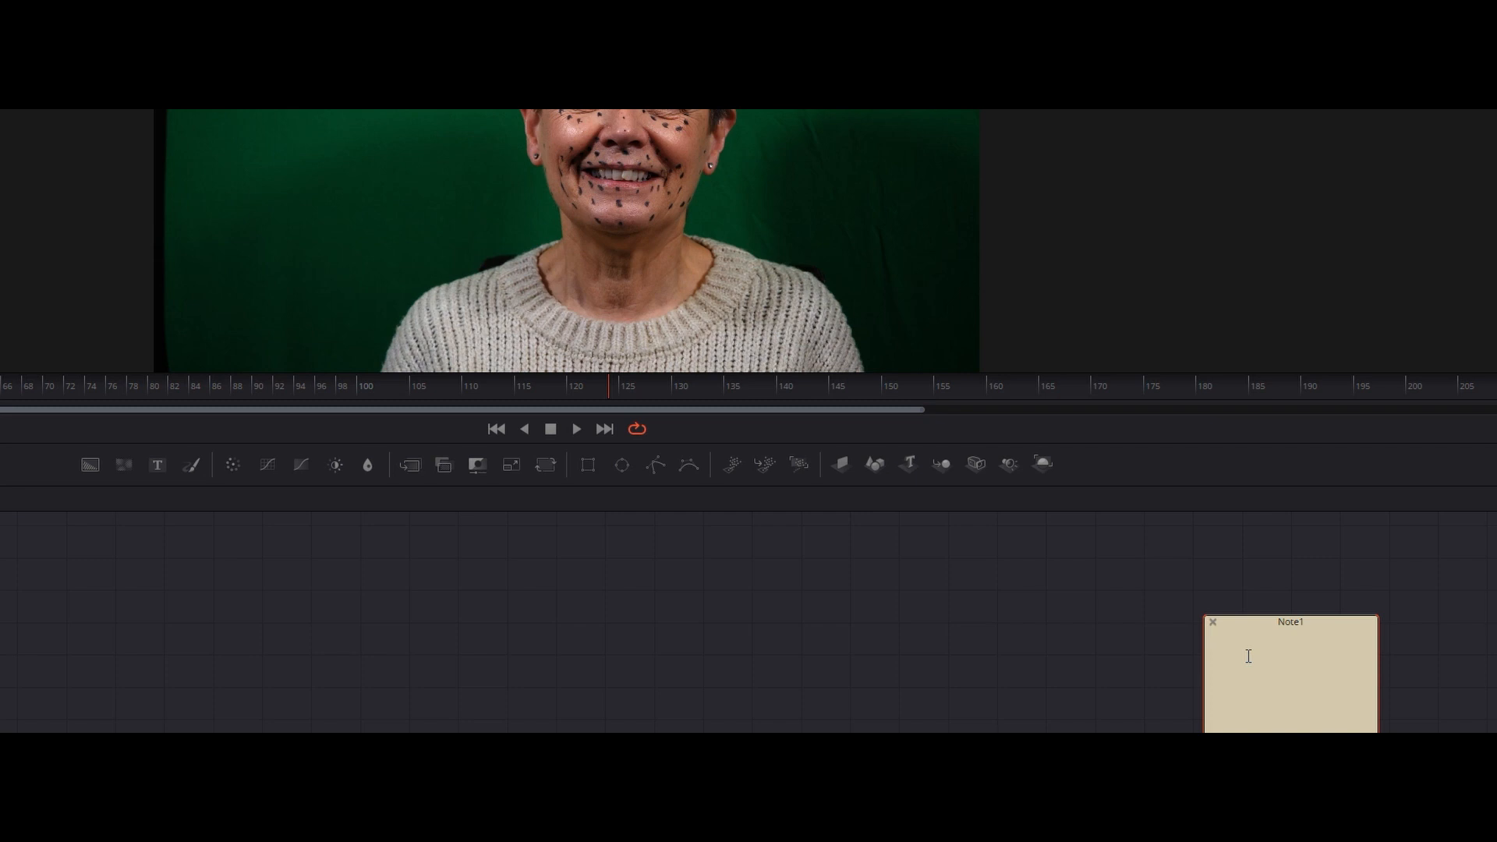
text(remove green screen Replace skin)
text(Eyes color - re)
text(thee)
key(BackSpace)
key(BackSpace)
key(BackSpace)
text(eeth)
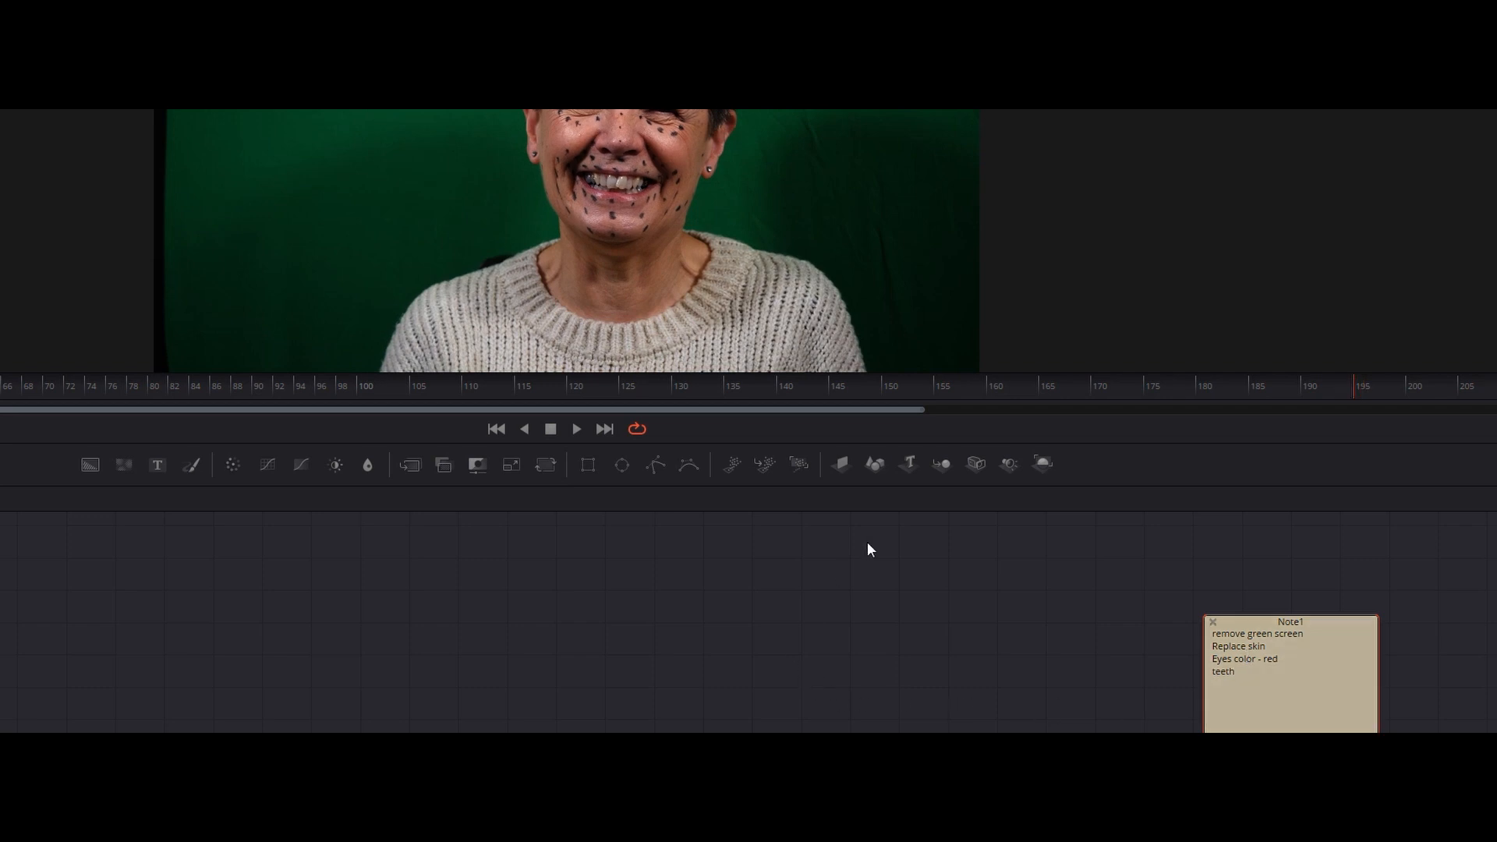
Fit the clip's full frame range in the time ruler, inspect frame 20 enlarged and add "Hero frame 20" to the note.
drag(923, 409, 737, 411)
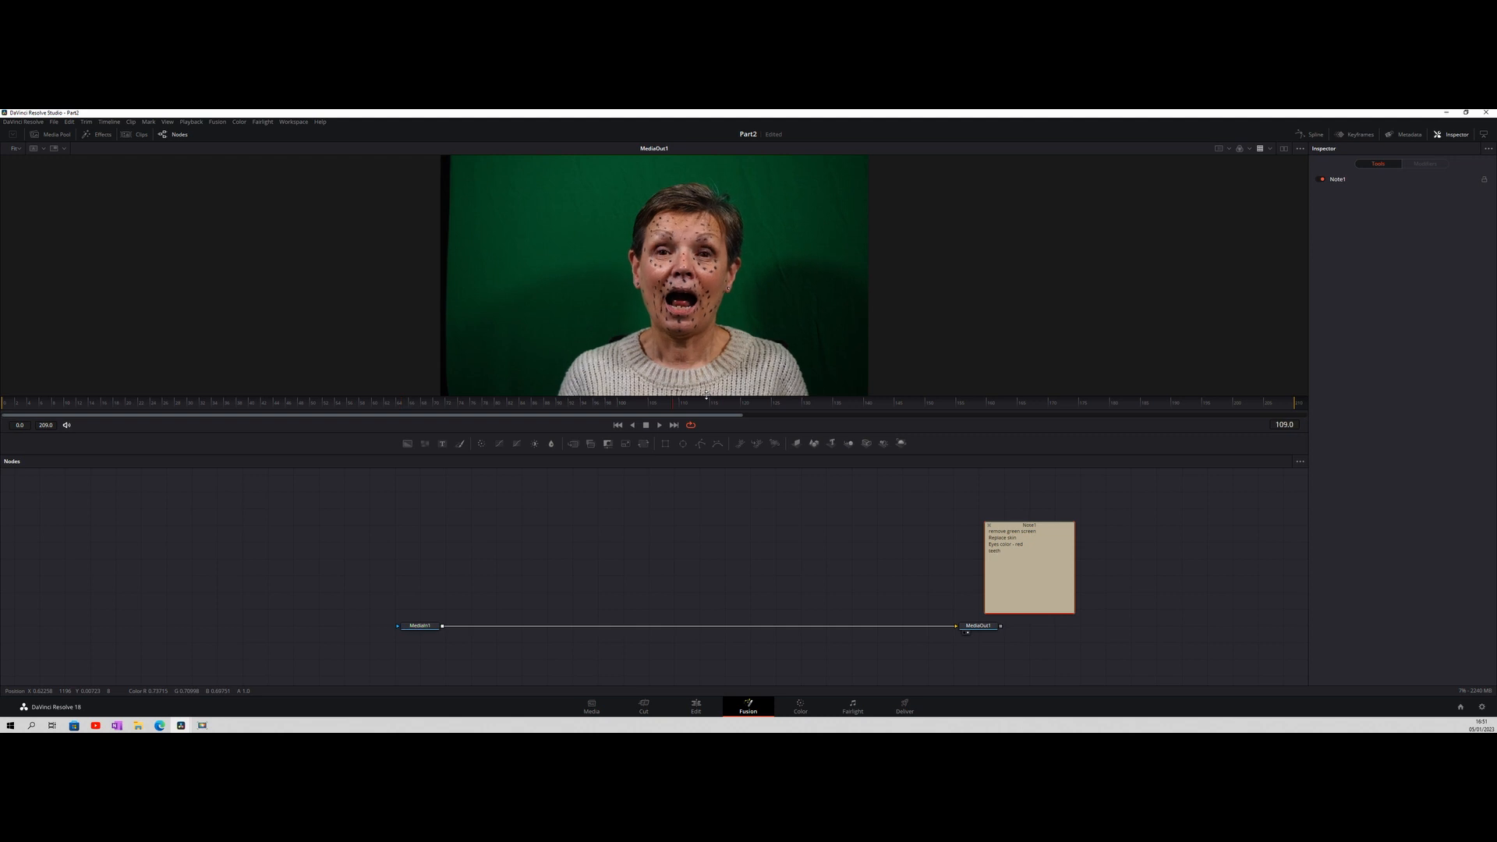
drag(706, 397, 701, 586)
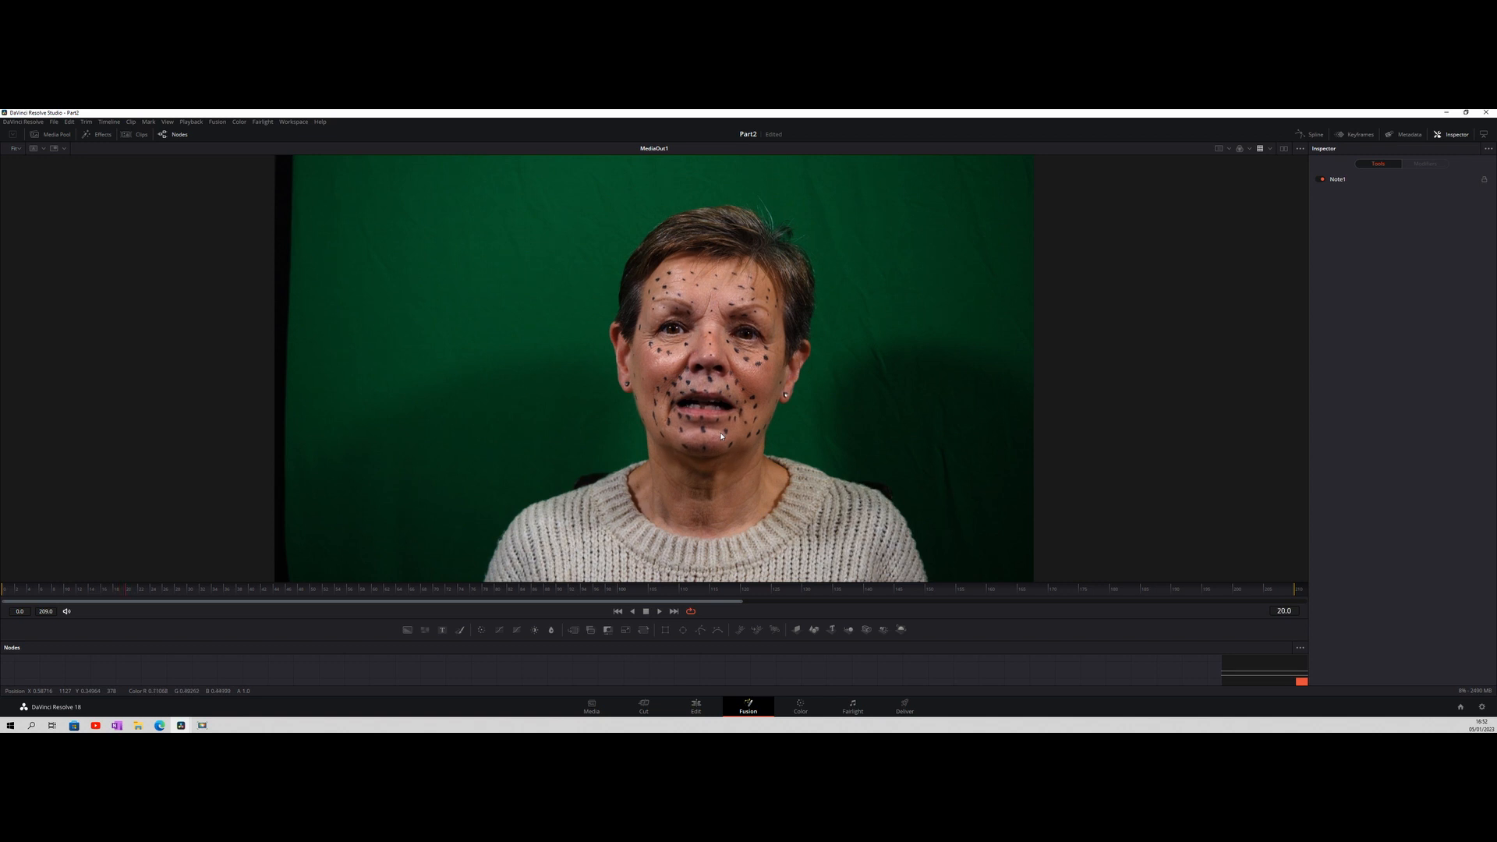
drag(696, 583, 696, 349)
click(1016, 503)
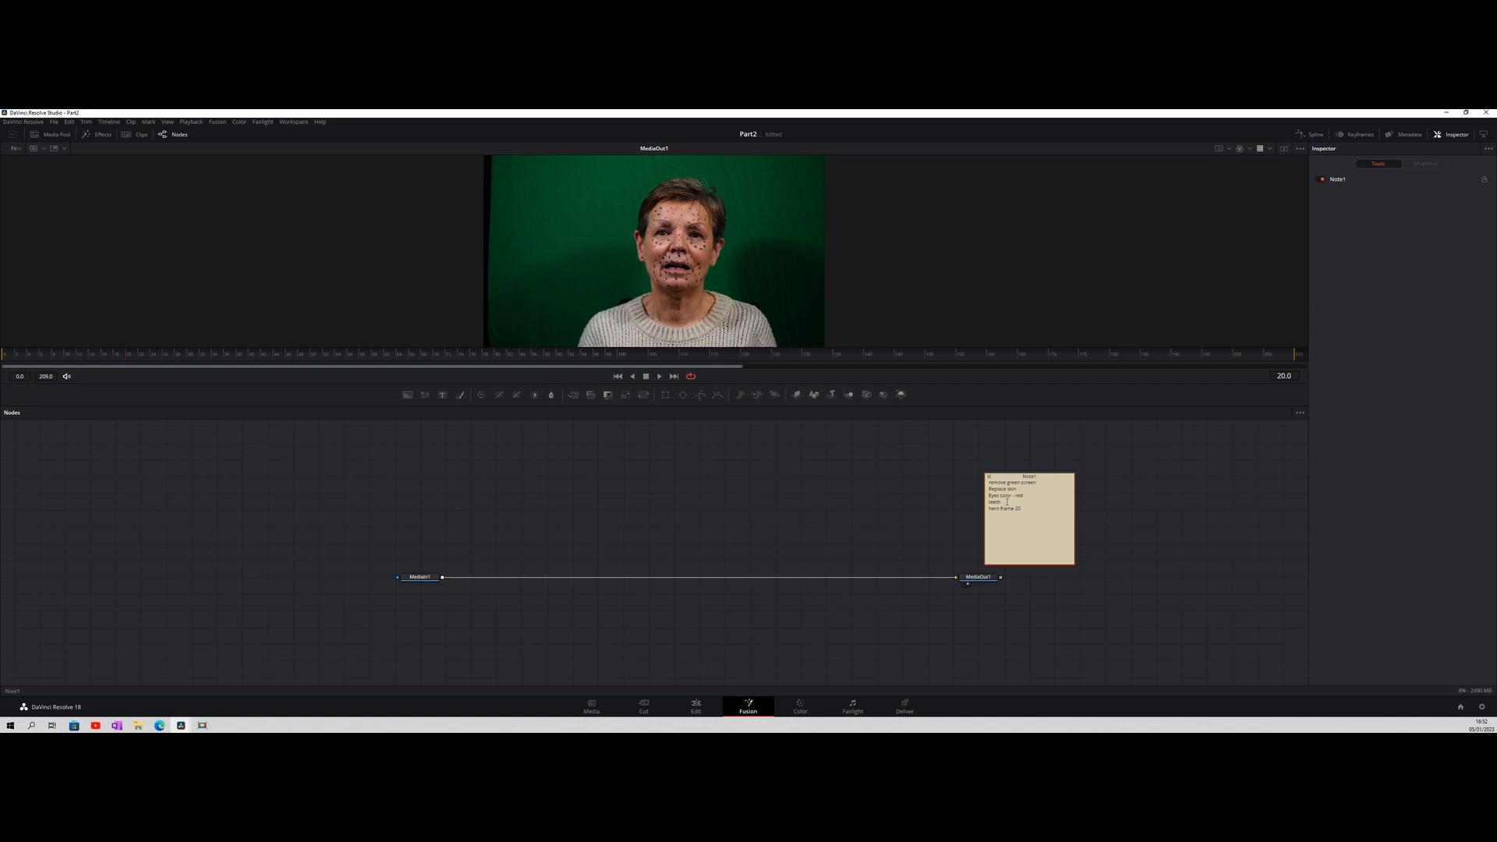
Enlarge the viewer over the node area while keeping the sticky note in view.
drag(903, 523, 901, 603)
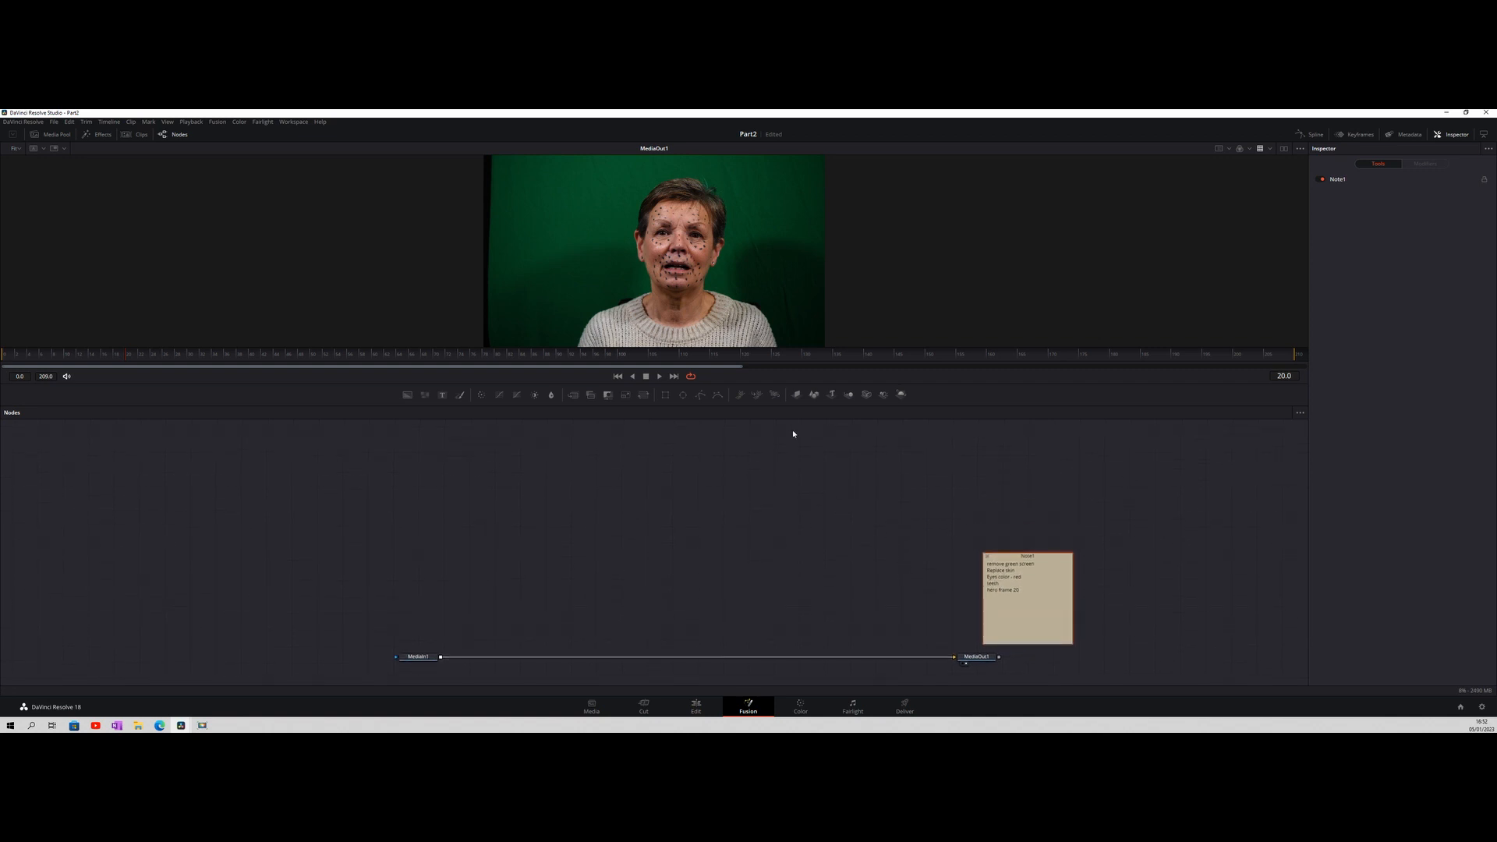
drag(770, 347, 771, 401)
drag(796, 560, 800, 481)
drag(779, 402, 768, 468)
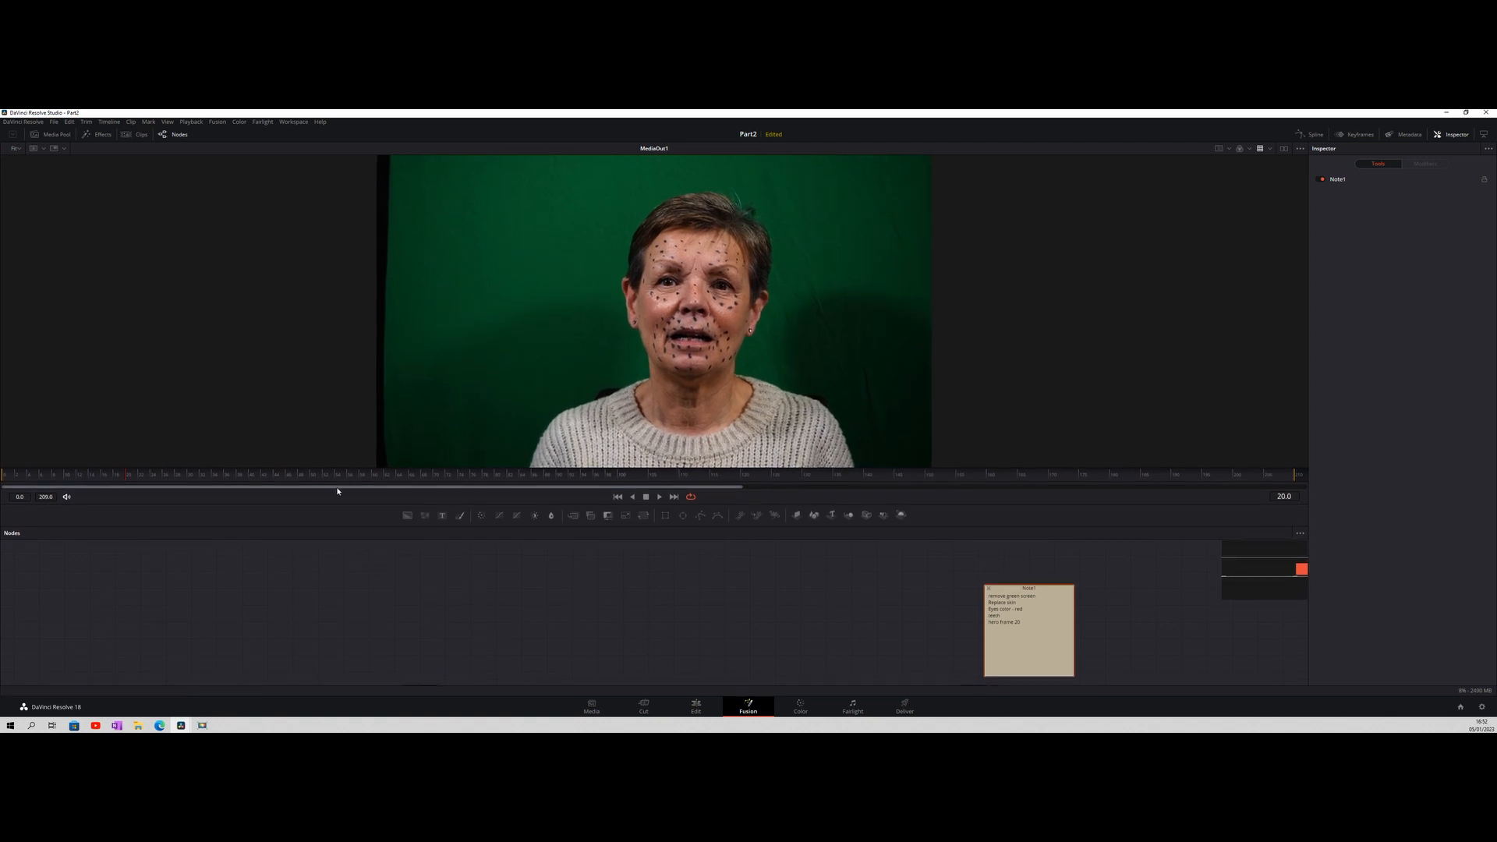
Play the clip to frame 89 and add the line "add background color match" to the note.
key(space)
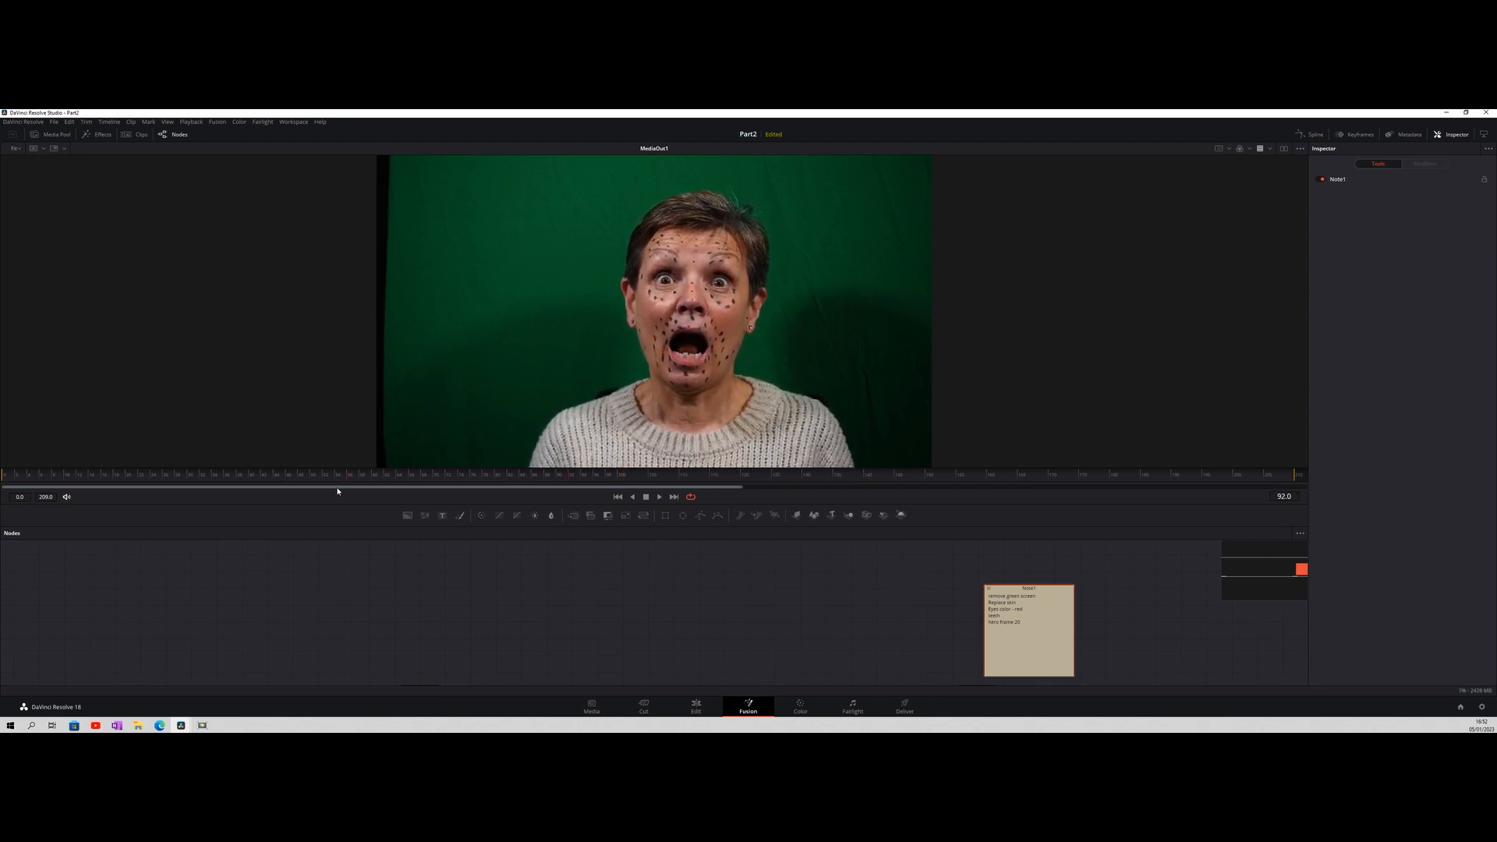
click(1026, 622)
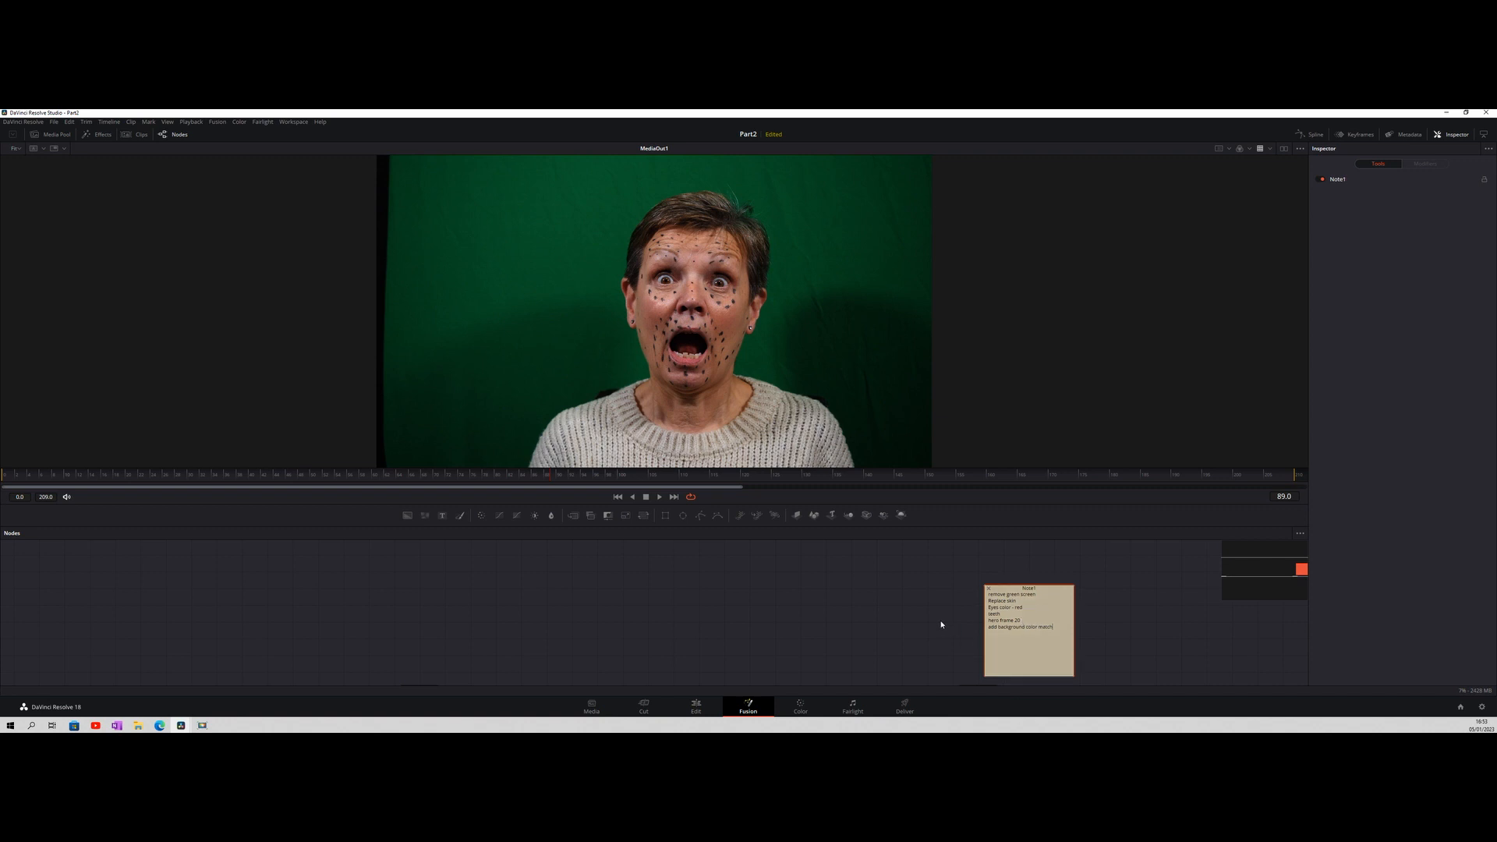
scroll(896, 616, down, 3)
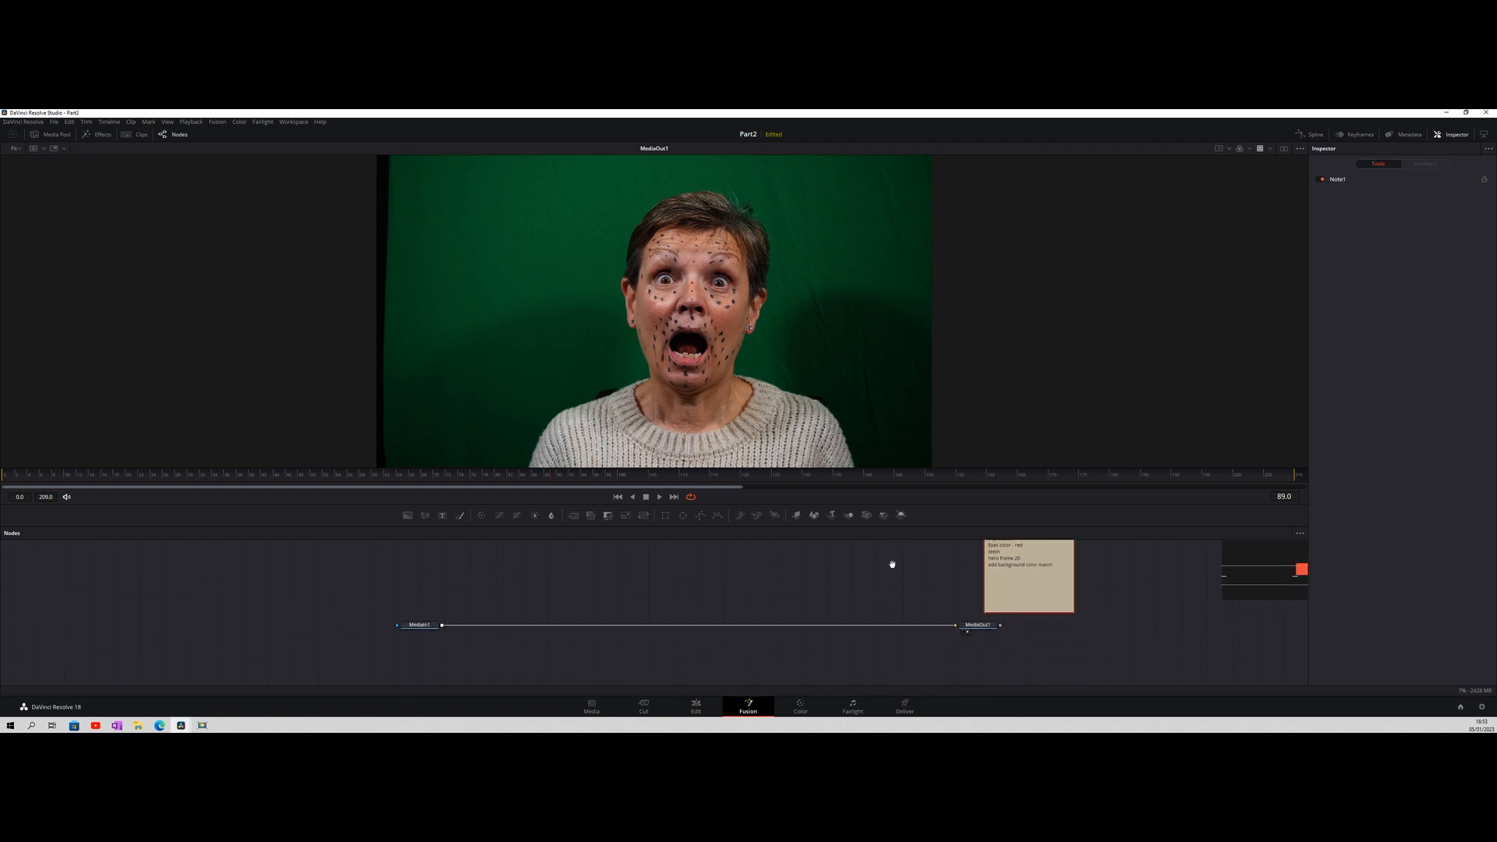